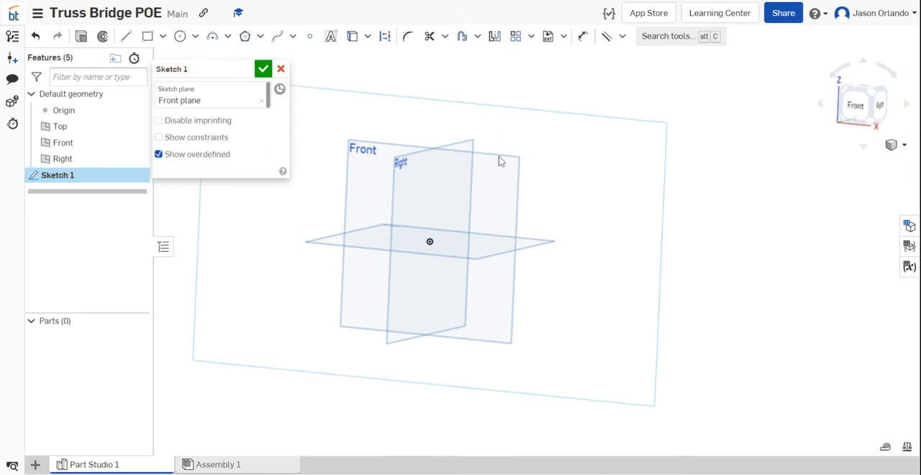
- Hide the default planes, view the Front-plane sketch straight on, and draw a 12 in horizontal line starting at the origin
{"action": "key", "text": "p"}
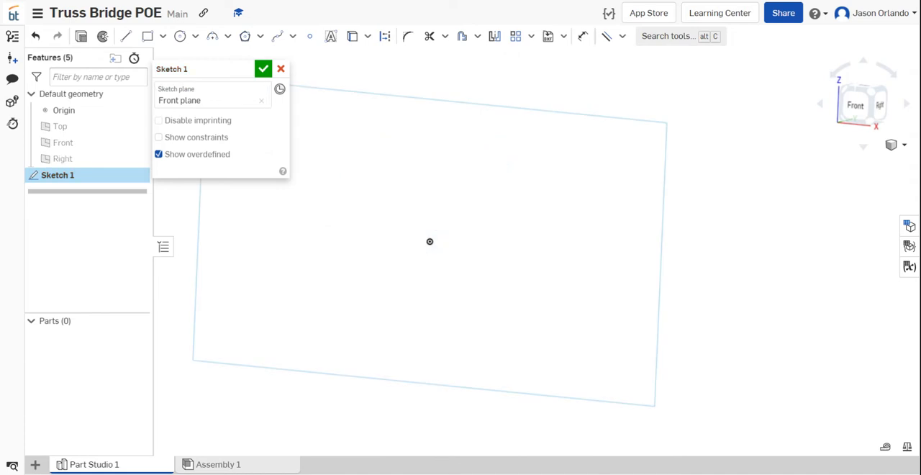
{"action": "key", "text": "n"}
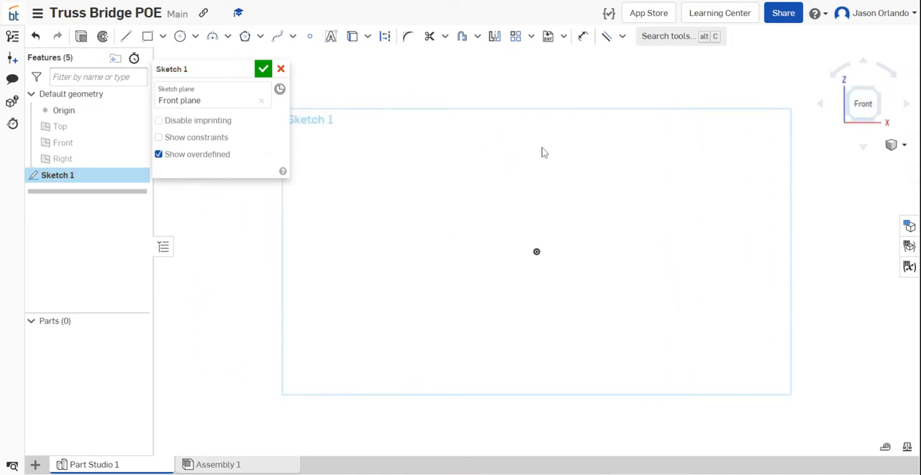
{"action": "left_click", "coordinate": [124, 36]}
{"action": "scroll", "coordinate": [585, 193], "scroll_direction": "down", "scroll_amount": 2}
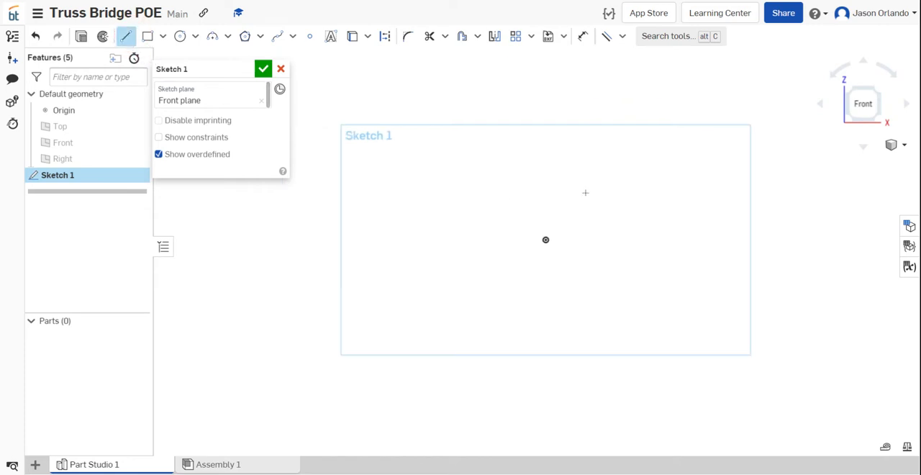
{"action": "scroll", "coordinate": [585, 193], "scroll_direction": "down", "scroll_amount": 1}
{"action": "middle_click_drag", "start_coordinate": [607, 204], "coordinate": [475, 261]}
{"action": "scroll", "coordinate": [483, 257], "scroll_direction": "up", "scroll_amount": 3}
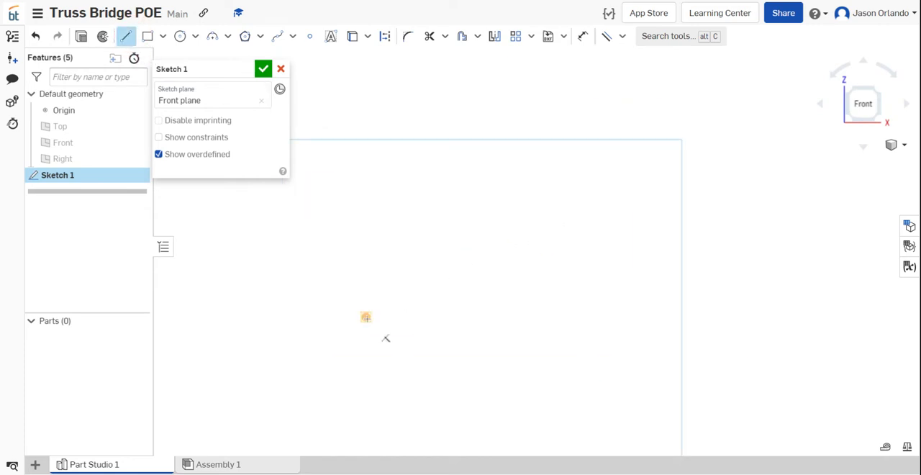
{"action": "left_click", "coordinate": [366, 316]}
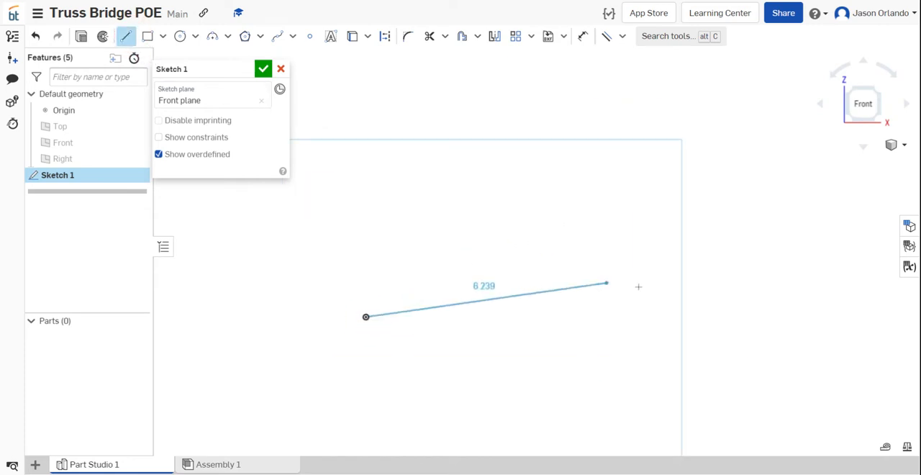
{"action": "left_click", "coordinate": [747, 316]}
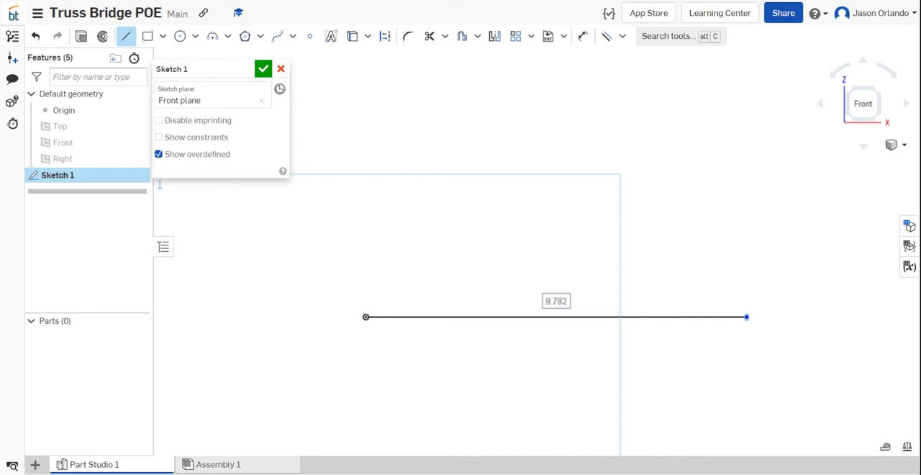
{"action": "type", "text": "12"}
{"action": "key", "text": "Return"}
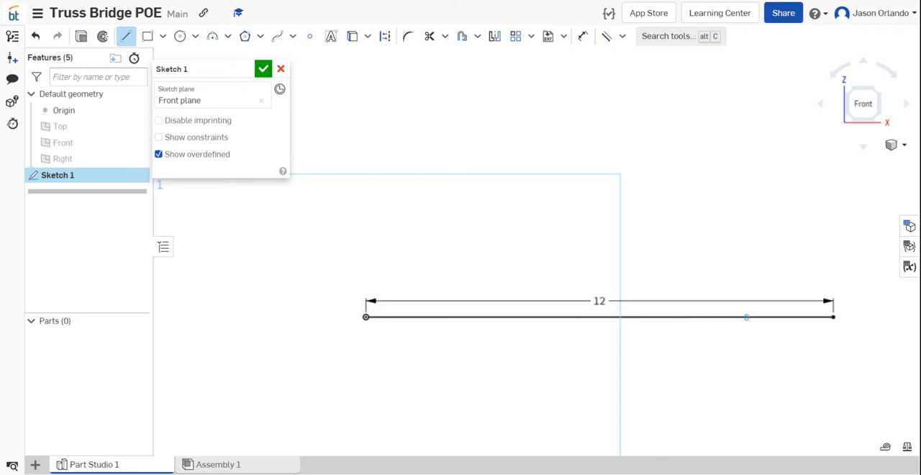
- Close a trapezoid above the base line with a right side and horizontal top each about 5.8 in and a left side about 5.4 in
{"action": "scroll", "coordinate": [747, 317], "scroll_direction": "down", "scroll_amount": 3}
{"action": "left_click", "coordinate": [781, 313]}
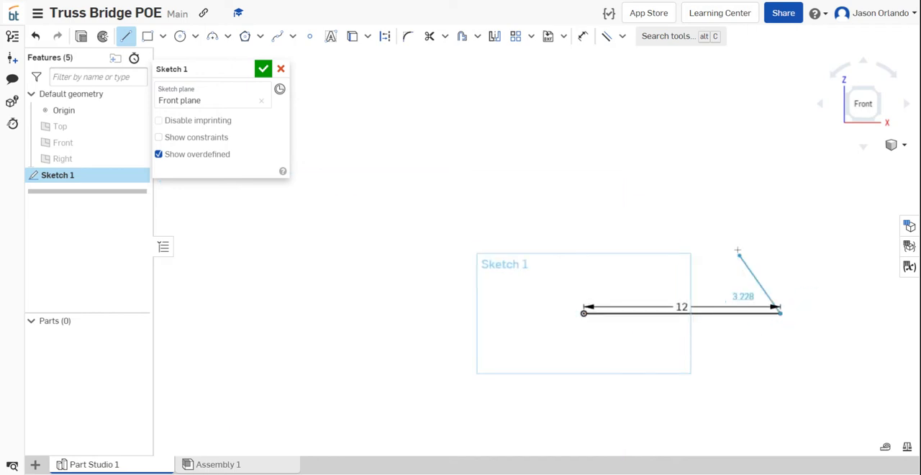
{"action": "left_click", "coordinate": [724, 238]}
{"action": "scroll", "coordinate": [724, 238], "scroll_direction": "up", "scroll_amount": 4}
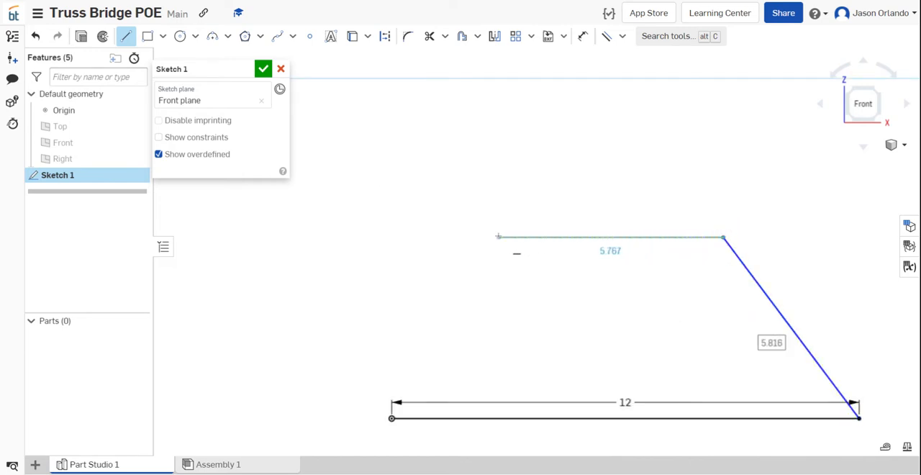
{"action": "left_click", "coordinate": [498, 237]}
{"action": "left_click", "coordinate": [392, 417]}
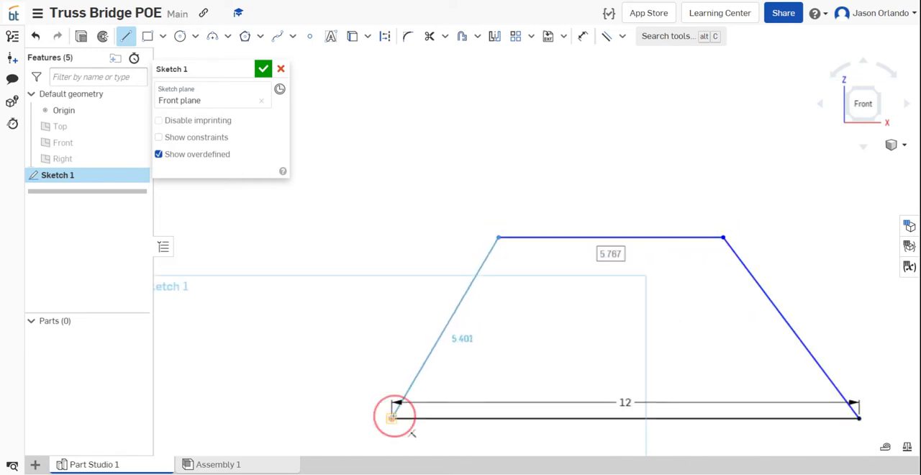
{"action": "scroll", "coordinate": [426, 175], "scroll_direction": "down", "scroll_amount": 4}
{"action": "middle_click_drag", "start_coordinate": [537, 164], "coordinate": [510, 161]}
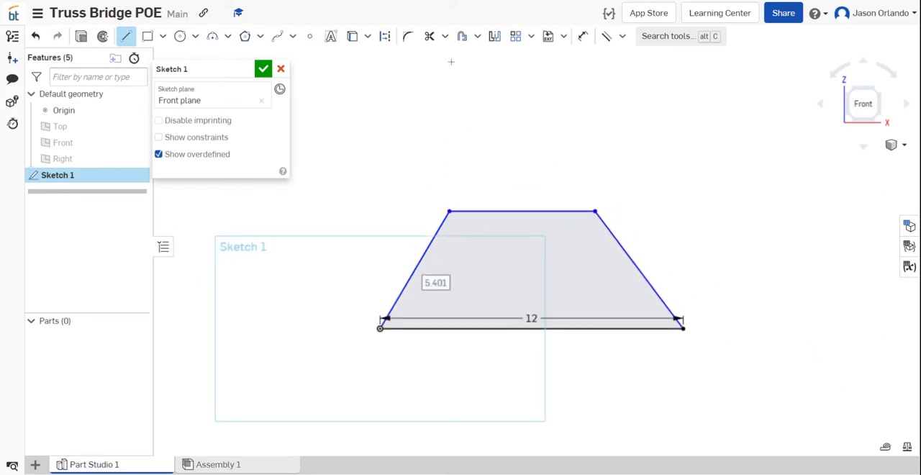
{"action": "left_click", "coordinate": [583, 36]}
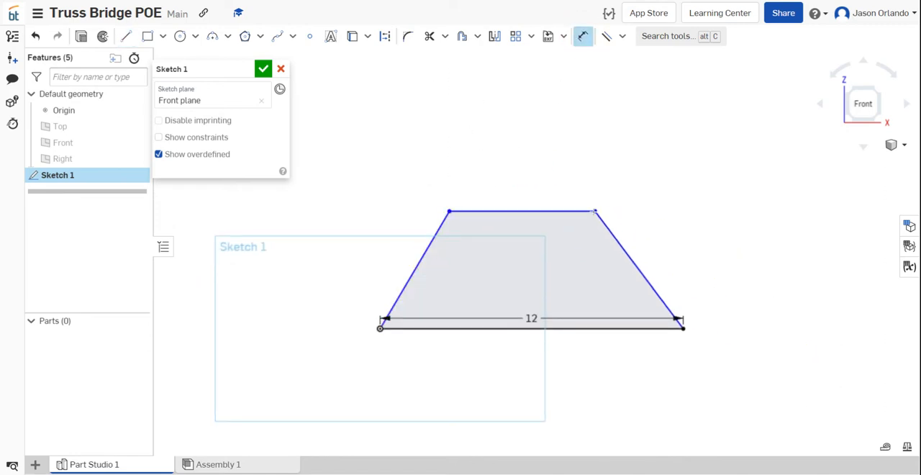
{"action": "left_click", "coordinate": [624, 241]}
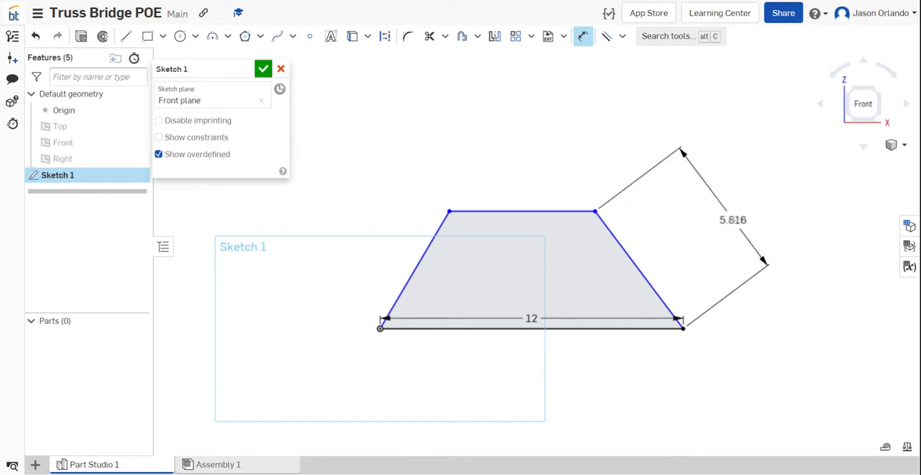
{"action": "right_click", "coordinate": [717, 218]}
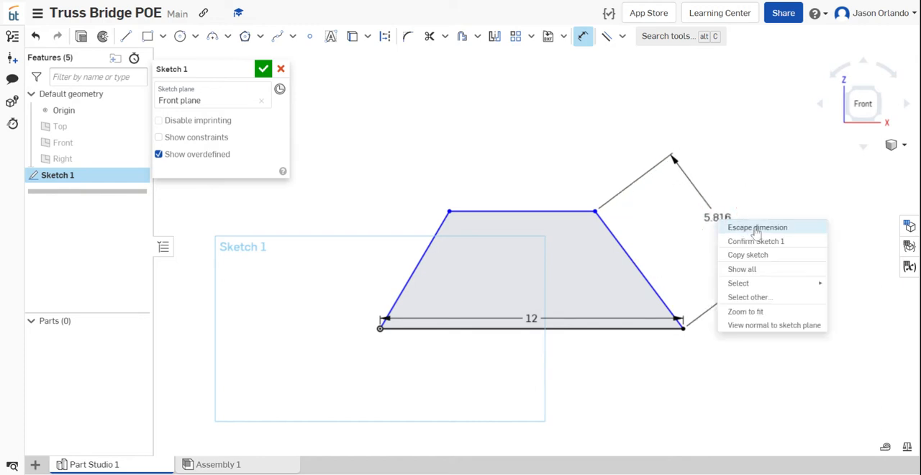
{"action": "left_click", "coordinate": [755, 228]}
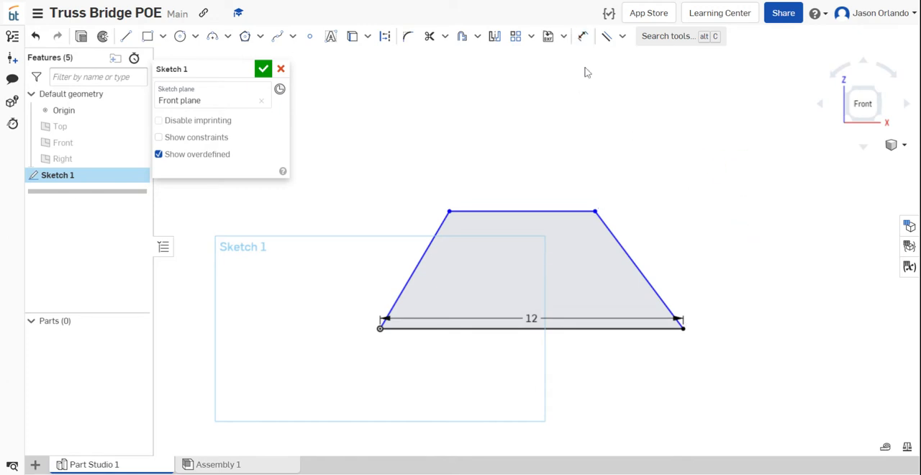
- Dimension the trapezoid's height between its two right-hand corners as 4 in and reposition the 12 in dimension below the base line
{"action": "left_click", "coordinate": [583, 38]}
{"action": "scroll", "coordinate": [706, 216], "scroll_direction": "up", "scroll_amount": 3}
{"action": "scroll", "coordinate": [667, 240], "scroll_direction": "down", "scroll_amount": 3}
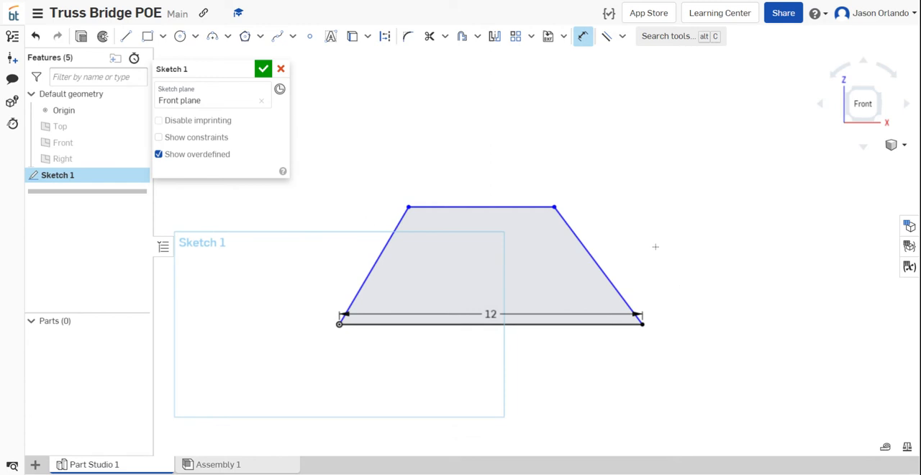
{"action": "left_click", "coordinate": [554, 207]}
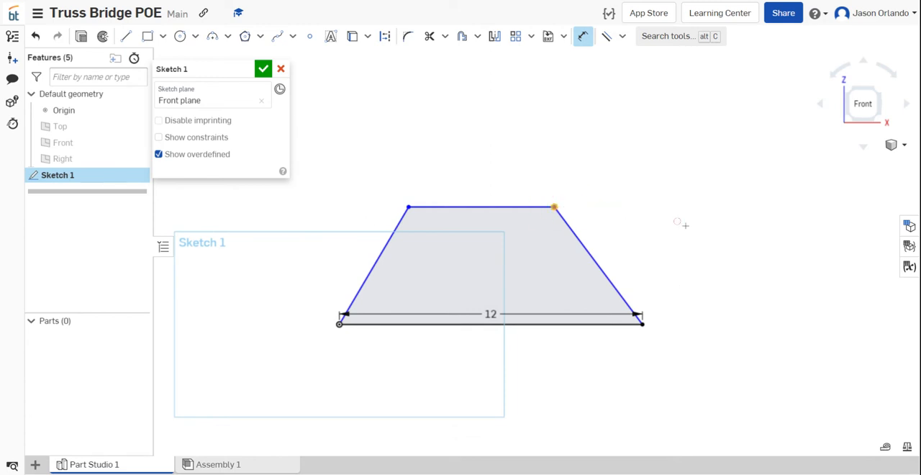
{"action": "left_click", "coordinate": [642, 324]}
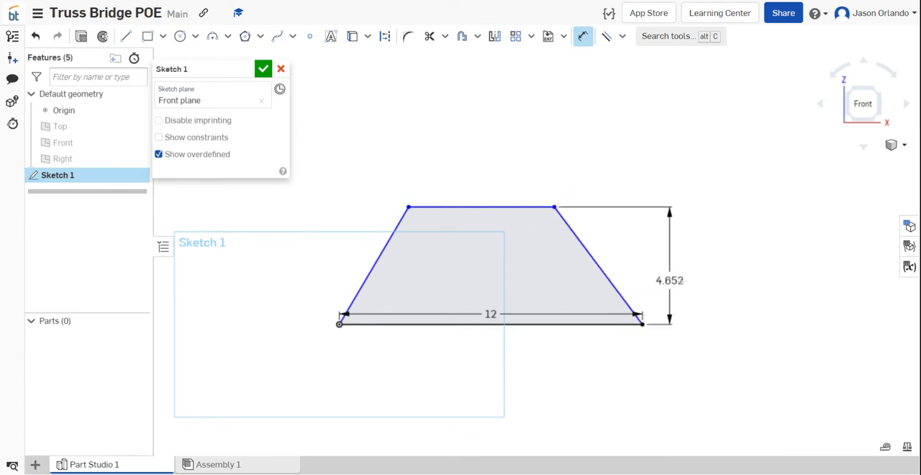
{"action": "left_click", "coordinate": [683, 268]}
{"action": "type", "text": "4"}
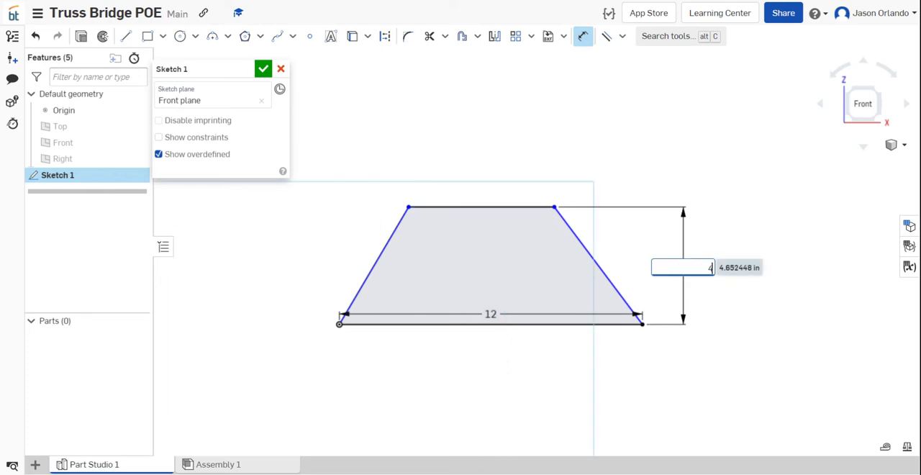
{"action": "key", "text": "Return"}
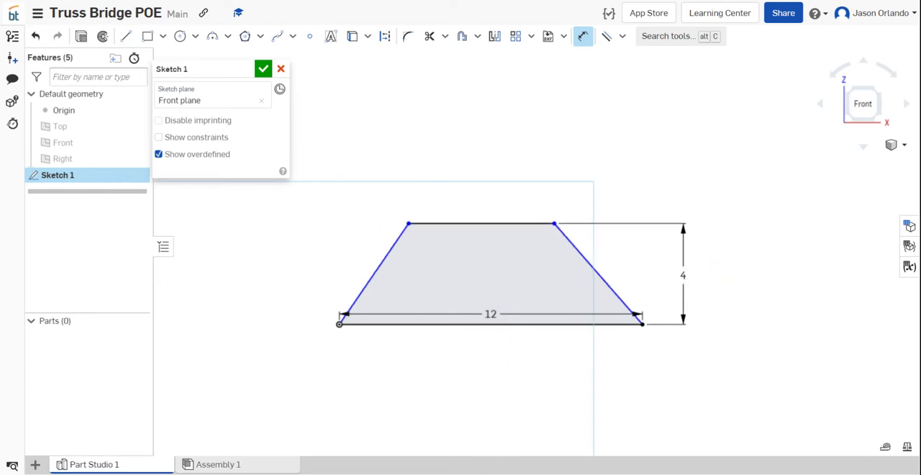
{"action": "left_click_drag", "start_coordinate": [491, 314], "coordinate": [491, 351]}
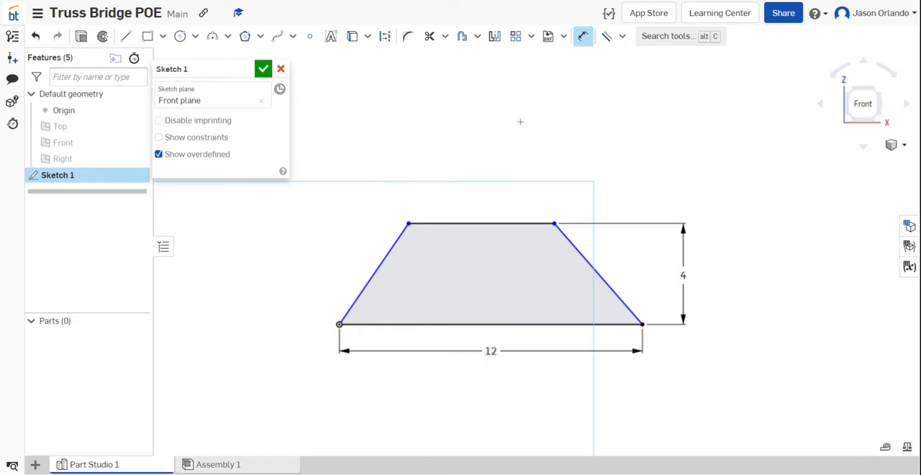
- Apply an Equal constraint between the trapezoid's left and right slanted sides
{"action": "scroll", "coordinate": [382, 236], "scroll_direction": "up", "scroll_amount": 3}
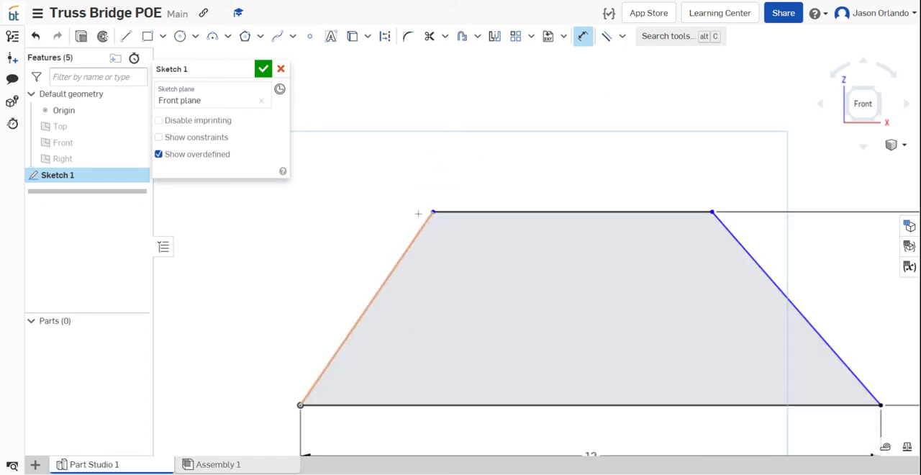
{"action": "left_click", "coordinate": [623, 37]}
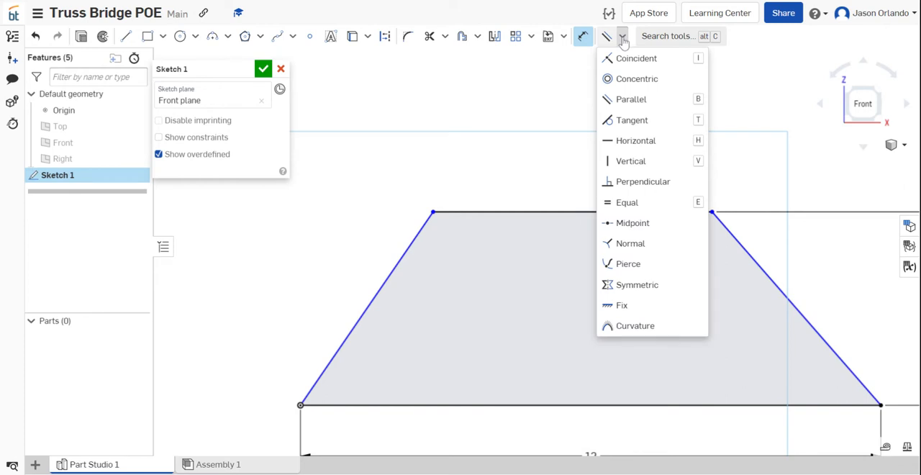
{"action": "left_click", "coordinate": [628, 202]}
{"action": "left_click", "coordinate": [393, 268]}
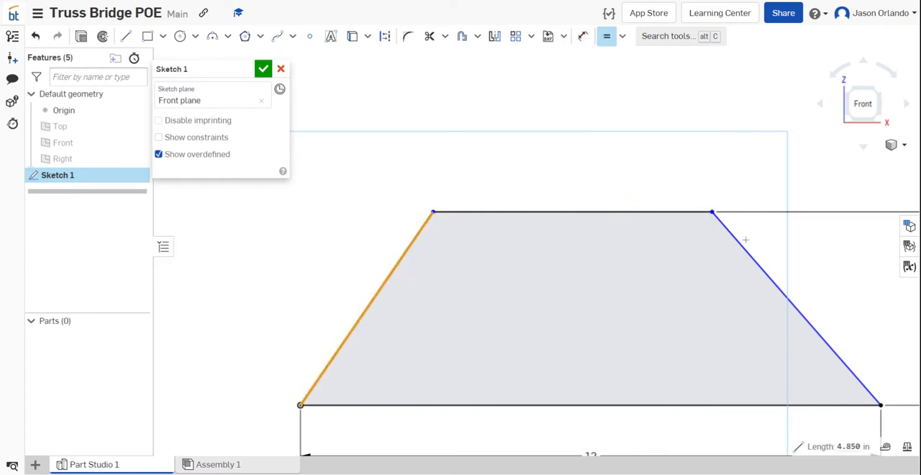
{"action": "left_click", "coordinate": [735, 241]}
{"action": "scroll", "coordinate": [598, 174], "scroll_direction": "down", "scroll_amount": 3}
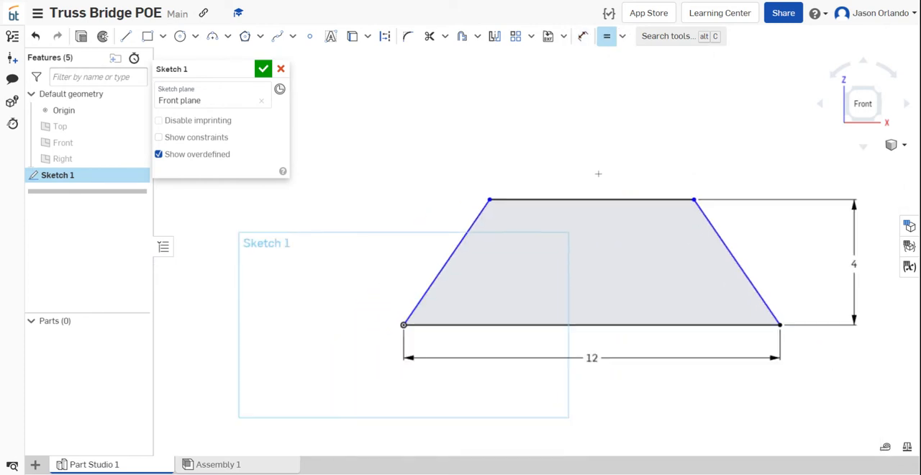
- Dimension the horizontal distance between the trapezoid's upper-left corner and the origin as 3 in
{"action": "left_click", "coordinate": [583, 36]}
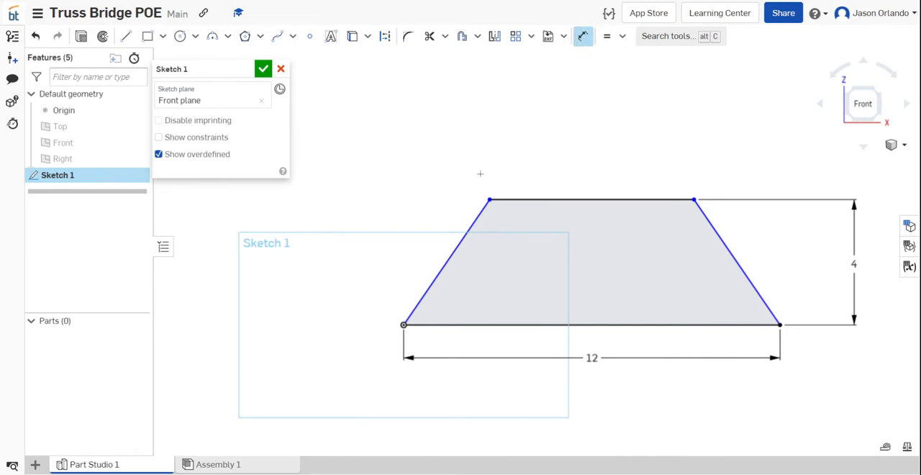
{"action": "left_click", "coordinate": [489, 200]}
{"action": "left_click", "coordinate": [404, 324]}
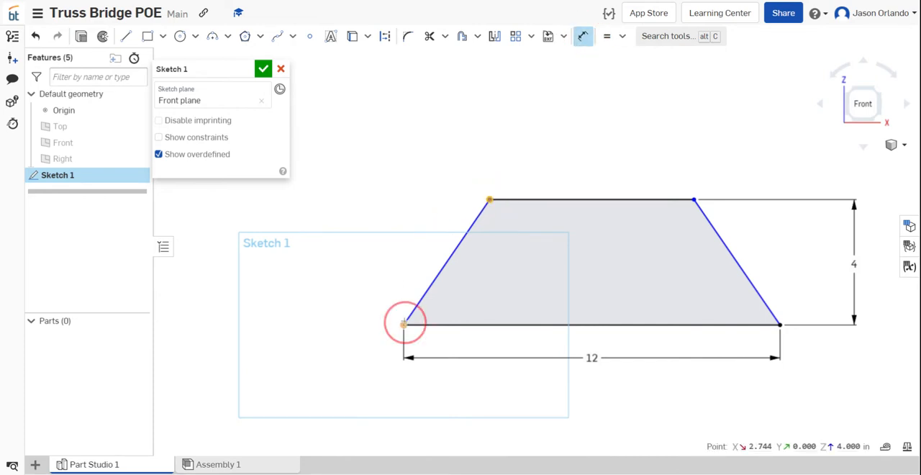
{"action": "left_click", "coordinate": [467, 137]}
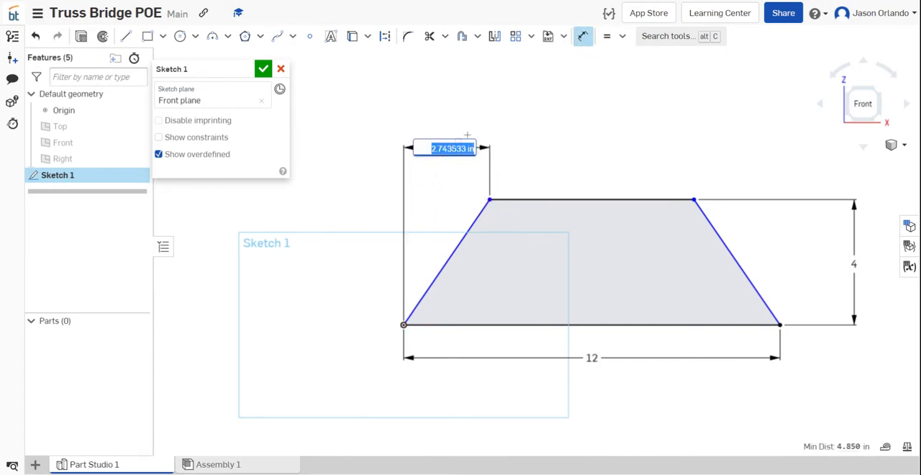
{"action": "type", "text": "3"}
{"action": "key", "text": "Return"}
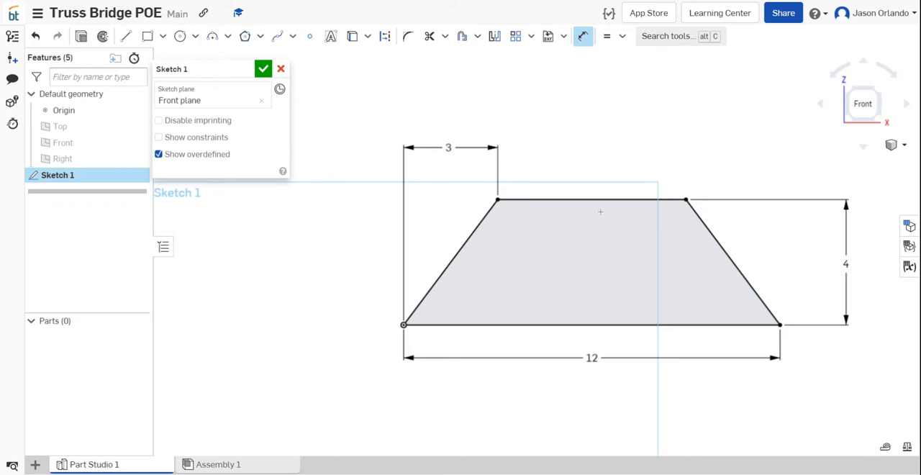
- Offset the trapezoid's top edge and both slanted sides inward by 0.25 in
{"action": "scroll", "coordinate": [622, 215], "scroll_direction": "up", "scroll_amount": 2}
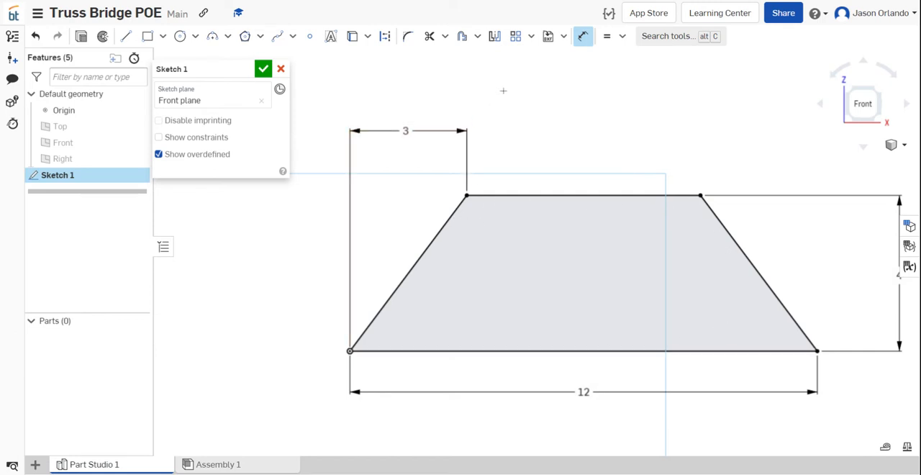
{"action": "left_click", "coordinate": [463, 37]}
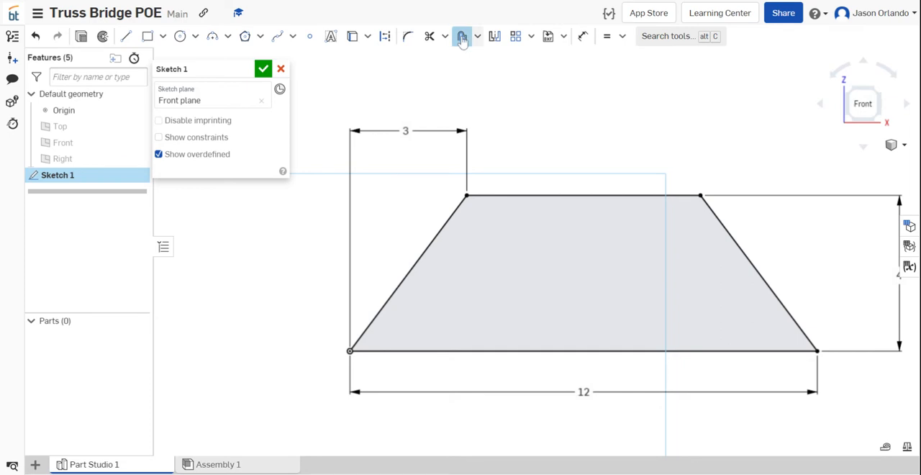
{"action": "left_click", "coordinate": [554, 194]}
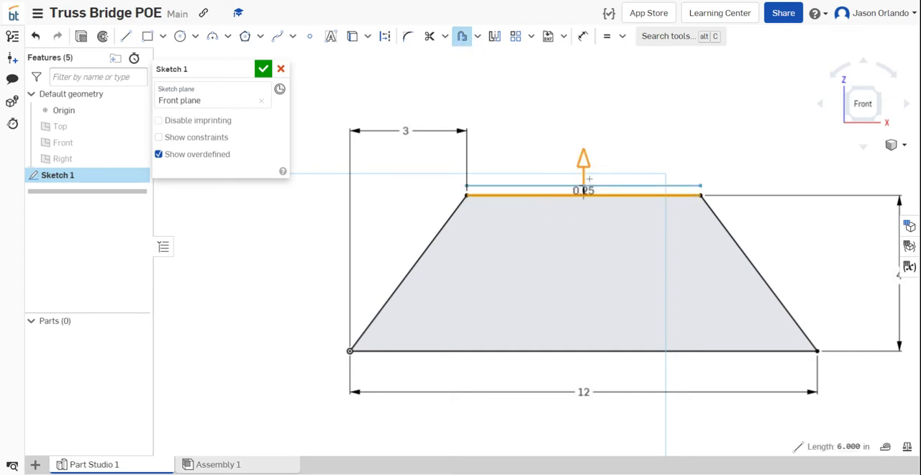
{"action": "scroll", "coordinate": [585, 190], "scroll_direction": "up", "scroll_amount": 5}
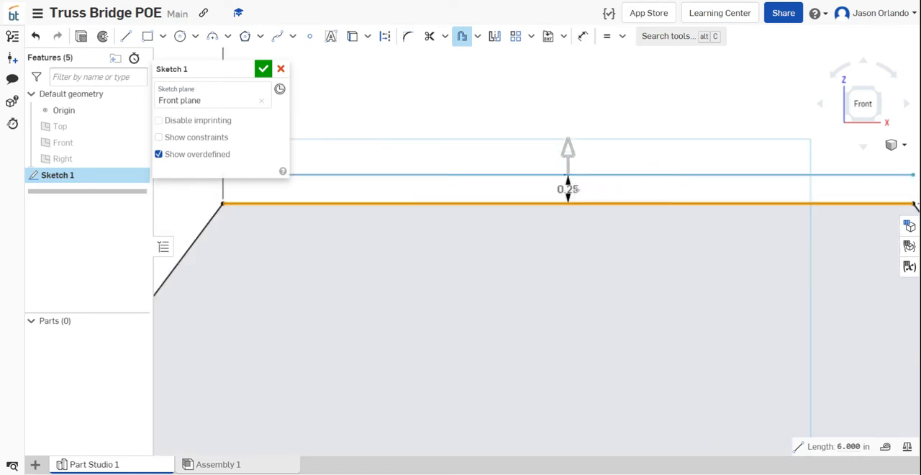
{"action": "scroll", "coordinate": [576, 189], "scroll_direction": "down", "scroll_amount": 3}
{"action": "left_click", "coordinate": [577, 157]}
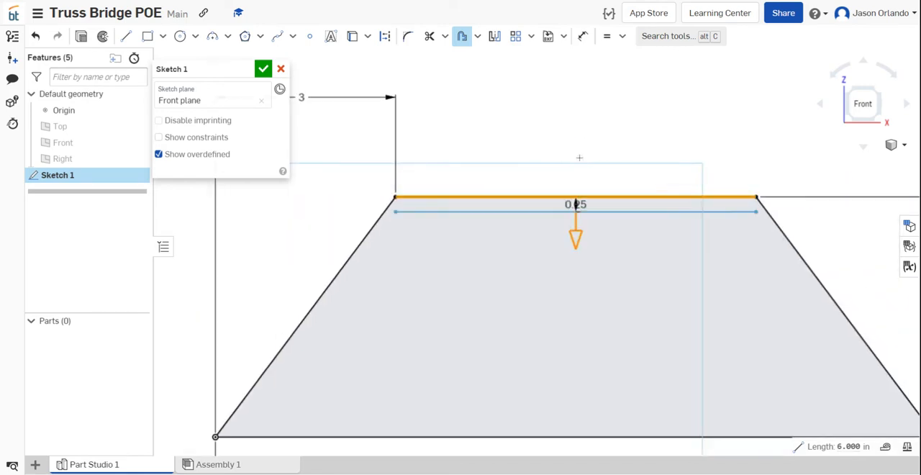
{"action": "scroll", "coordinate": [579, 156], "scroll_direction": "down", "scroll_amount": 1}
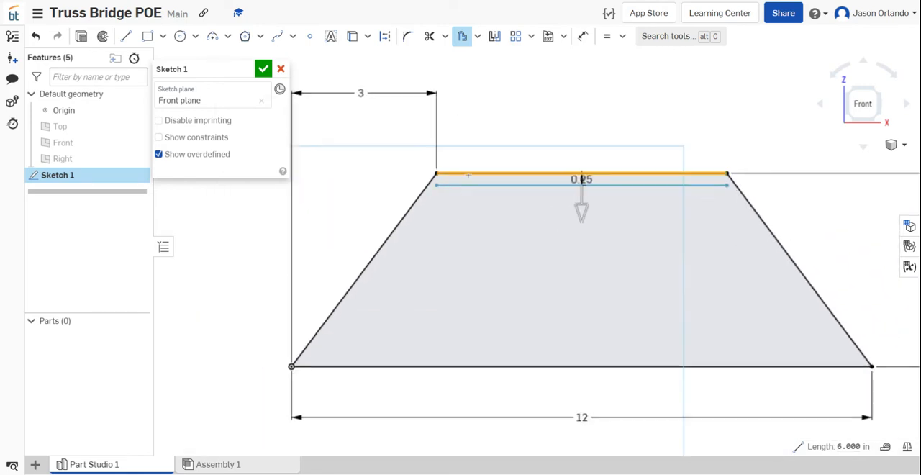
{"action": "left_click", "coordinate": [413, 211]}
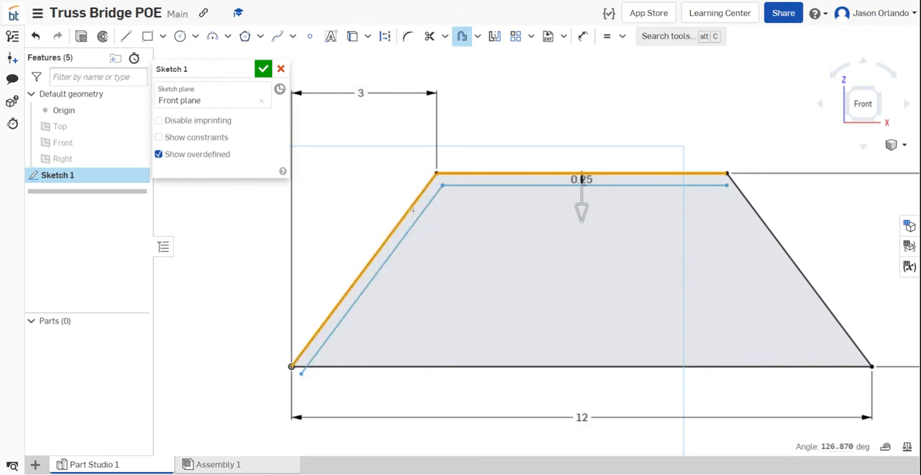
{"action": "left_click", "coordinate": [765, 224]}
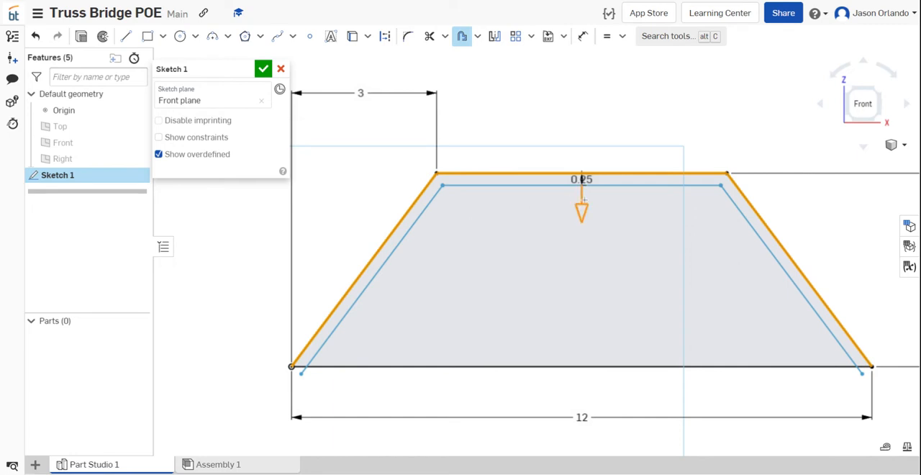
{"action": "left_click", "coordinate": [556, 105]}
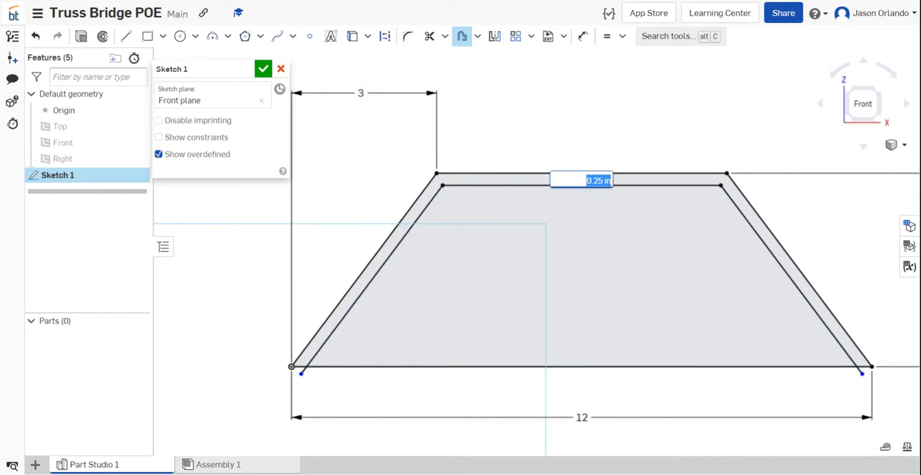
{"action": "key", "text": "Return"}
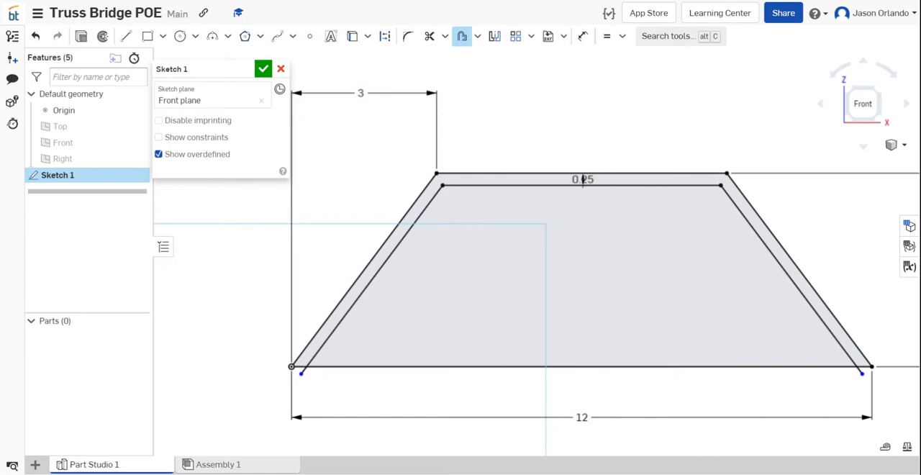
- Offset the trapezoid's base line upward into the profile by 0.5 in and exit the Offset tool
{"action": "left_click", "coordinate": [546, 366]}
{"action": "left_click", "coordinate": [546, 404]}
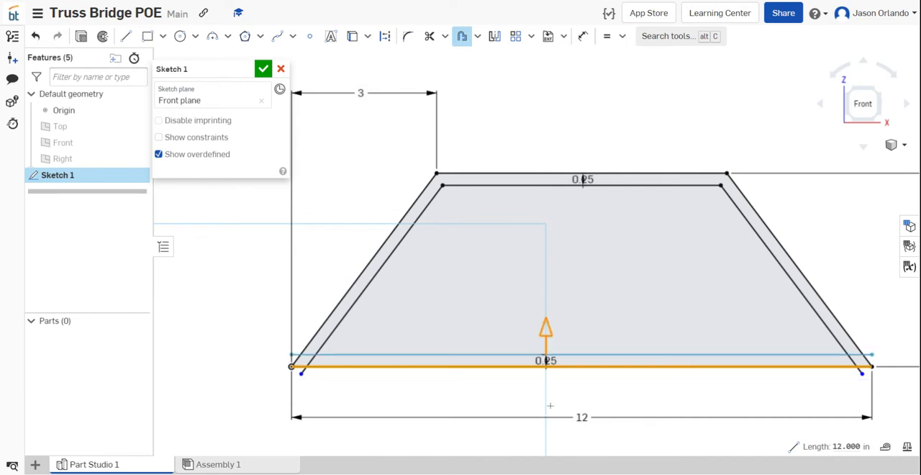
{"action": "scroll", "coordinate": [542, 371], "scroll_direction": "up", "scroll_amount": 5}
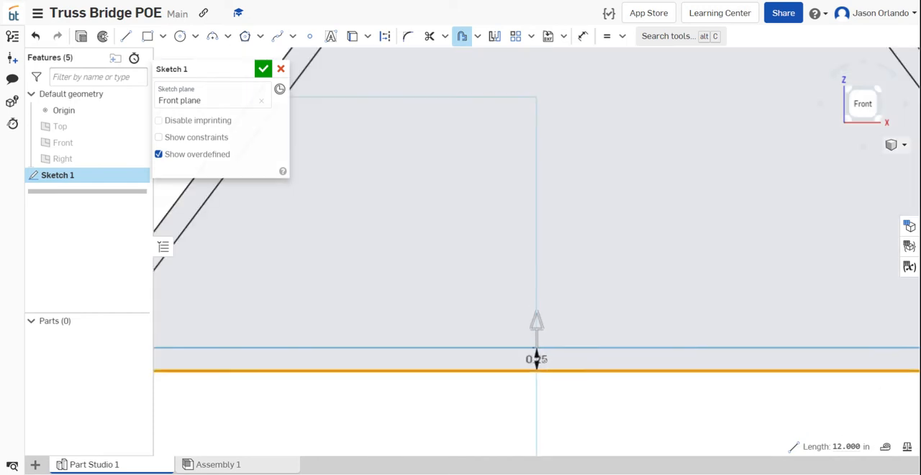
{"action": "left_click", "coordinate": [576, 339]}
{"action": "scroll", "coordinate": [576, 339], "scroll_direction": "down", "scroll_amount": 3}
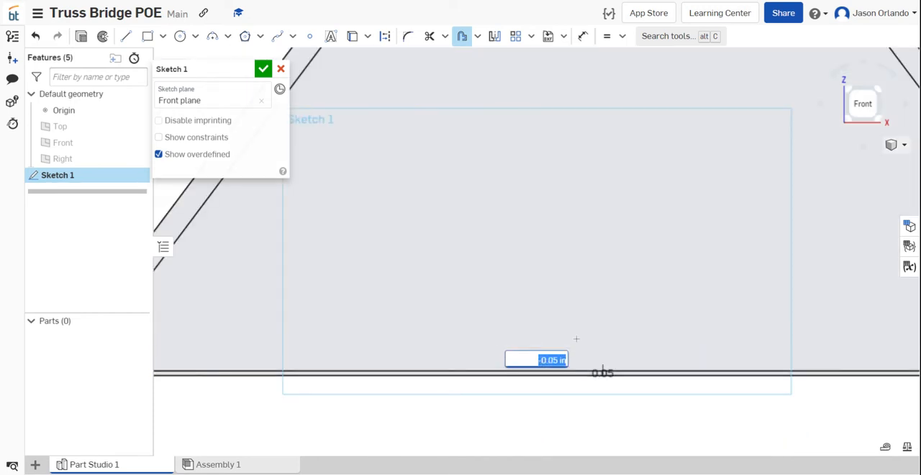
{"action": "type", "text": "50"}
{"action": "key", "text": "Return"}
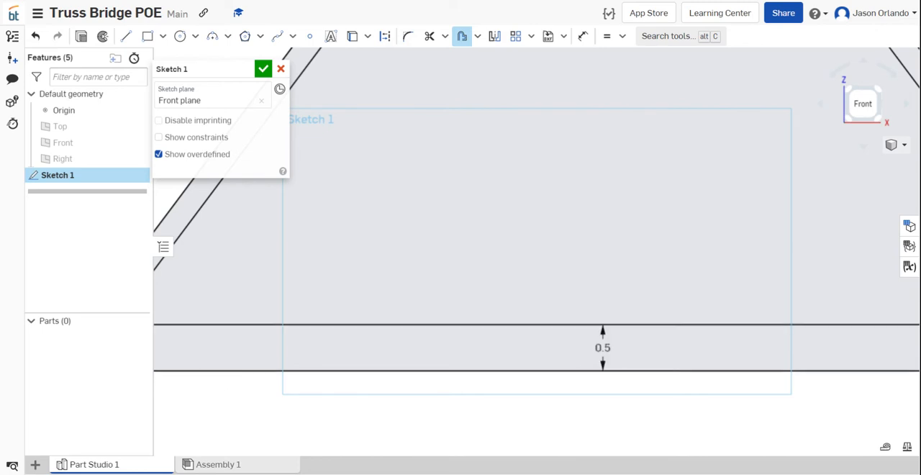
{"action": "key", "text": "f"}
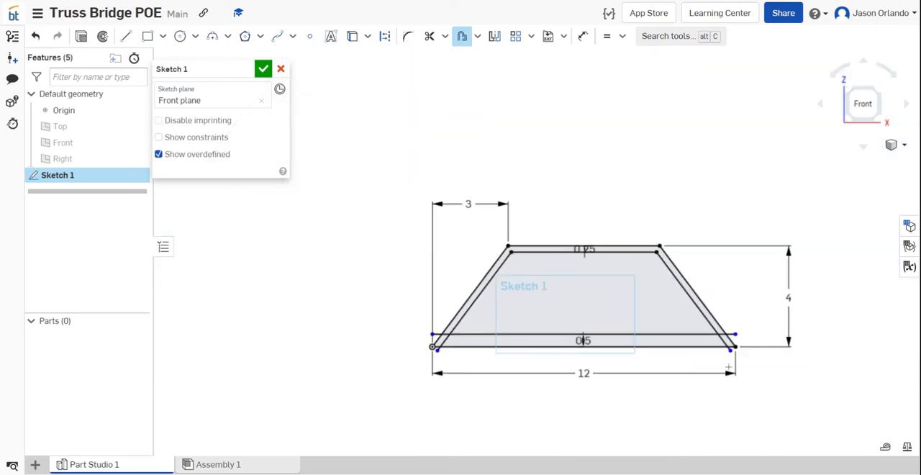
{"action": "scroll", "coordinate": [729, 367], "scroll_direction": "up", "scroll_amount": 3}
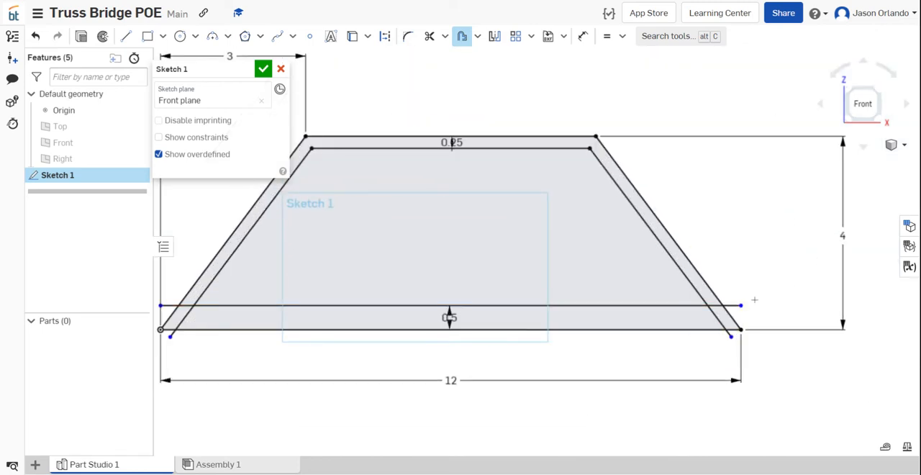
{"action": "left_click", "coordinate": [462, 36]}
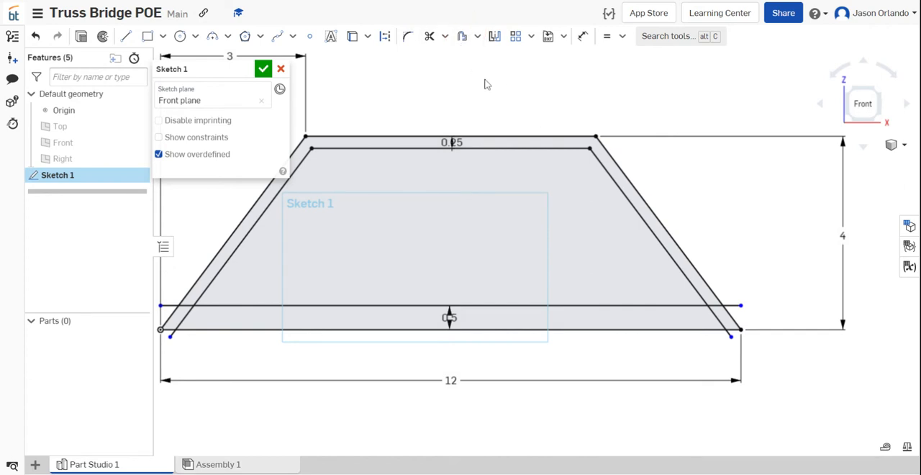
- Shorten the right ends of the offset base line and right slanted offset line, and join their endpoints with a Coincident constraint
{"action": "left_click_drag", "start_coordinate": [741, 306], "coordinate": [630, 306]}
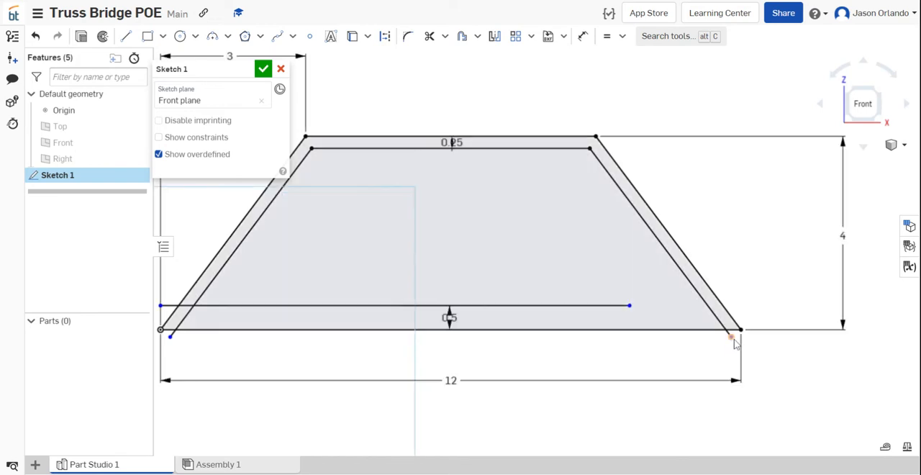
{"action": "left_click_drag", "start_coordinate": [734, 339], "coordinate": [680, 288]}
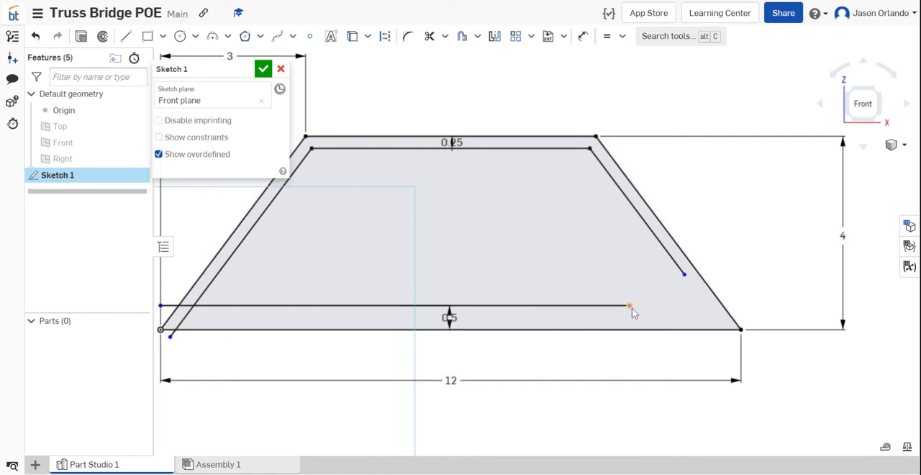
{"action": "left_click", "coordinate": [622, 36]}
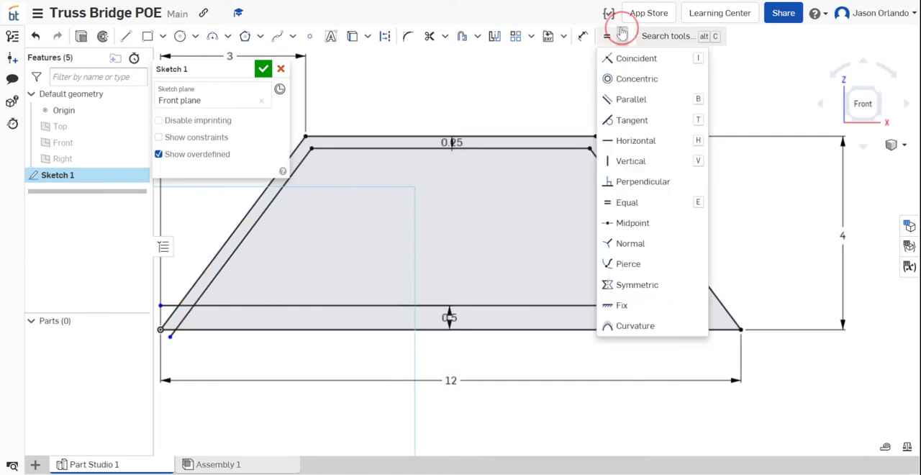
{"action": "left_click", "coordinate": [646, 65]}
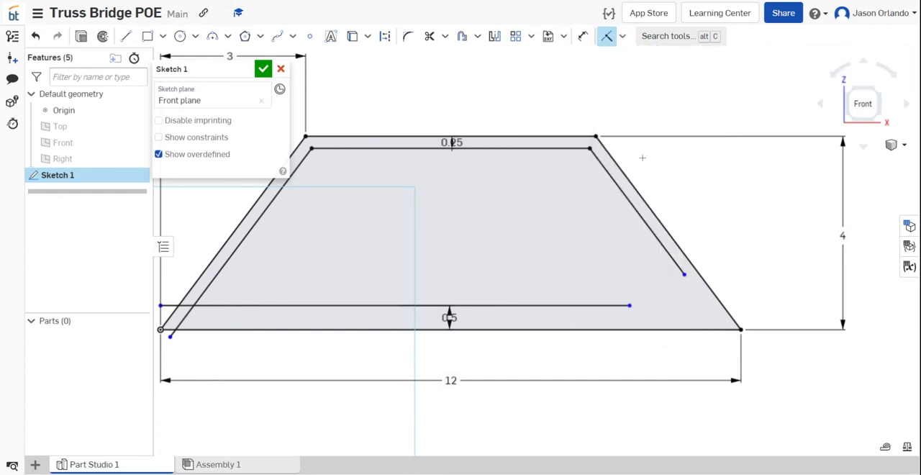
{"action": "left_click", "coordinate": [685, 276]}
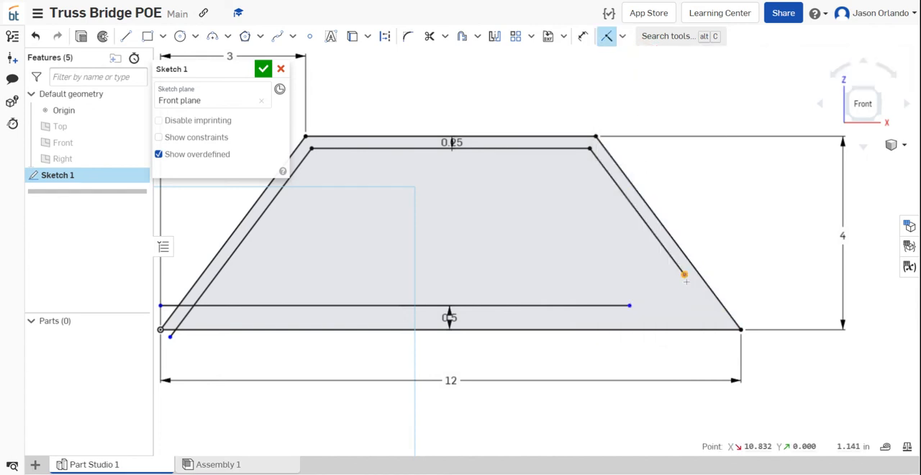
{"action": "left_click", "coordinate": [630, 306]}
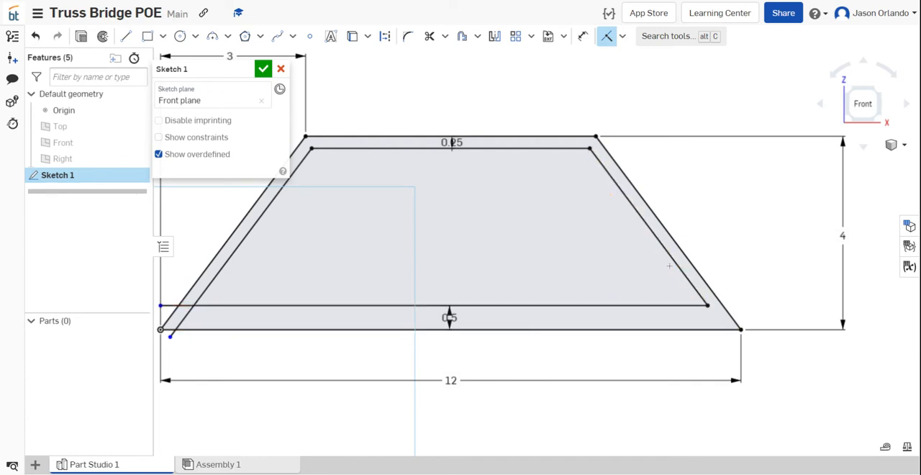
- Make the left endpoints of the offset base line and left slanted offset line coincident, and finish the sketch
{"action": "scroll", "coordinate": [486, 279], "scroll_direction": "down", "scroll_amount": 1}
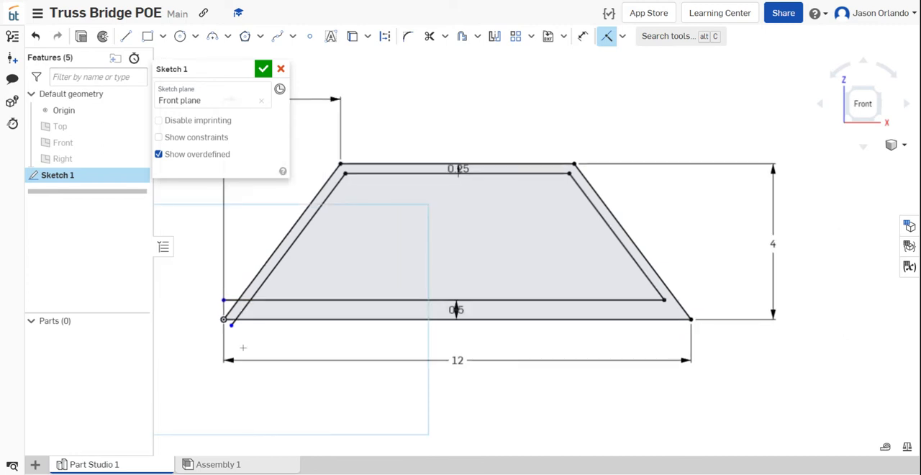
{"action": "scroll", "coordinate": [224, 328], "scroll_direction": "up", "scroll_amount": 3}
{"action": "left_click", "coordinate": [222, 265]}
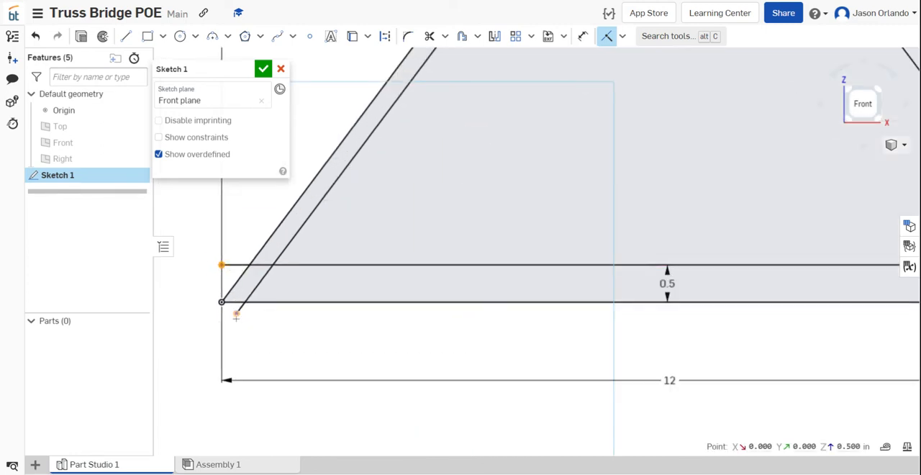
{"action": "left_click", "coordinate": [237, 315]}
{"action": "scroll", "coordinate": [271, 359], "scroll_direction": "down", "scroll_amount": 3}
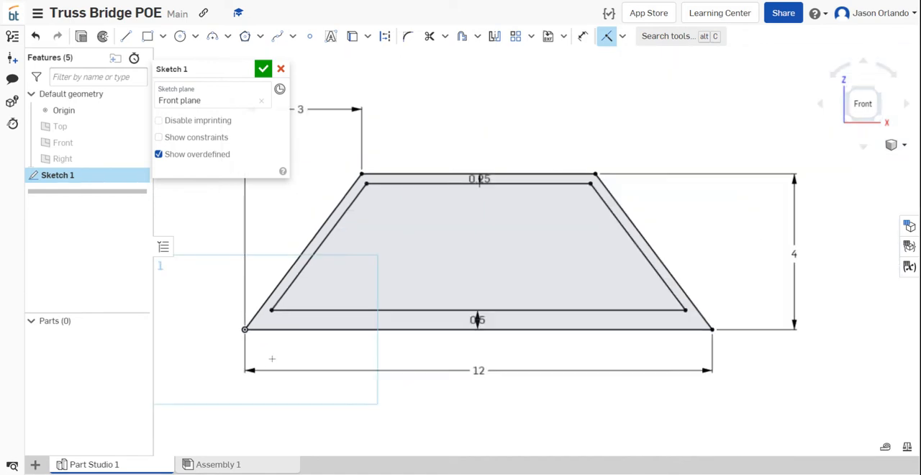
{"action": "scroll", "coordinate": [272, 359], "scroll_direction": "down", "scroll_amount": 2}
{"action": "scroll", "coordinate": [472, 305], "scroll_direction": "up", "scroll_amount": 2}
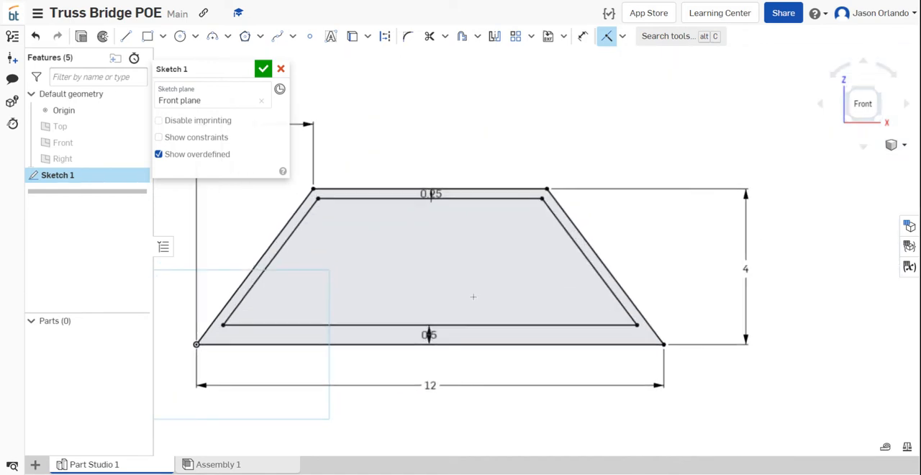
{"action": "middle_click_drag", "start_coordinate": [460, 135], "coordinate": [518, 107]}
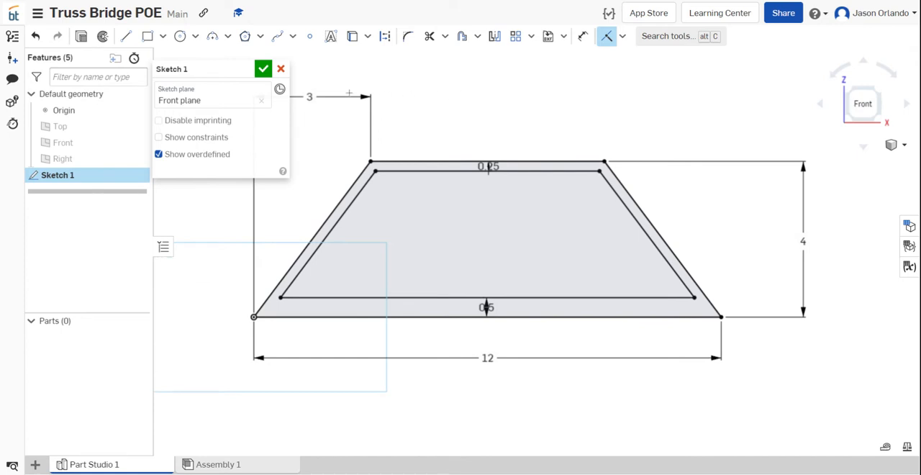
{"action": "left_click", "coordinate": [264, 68]}
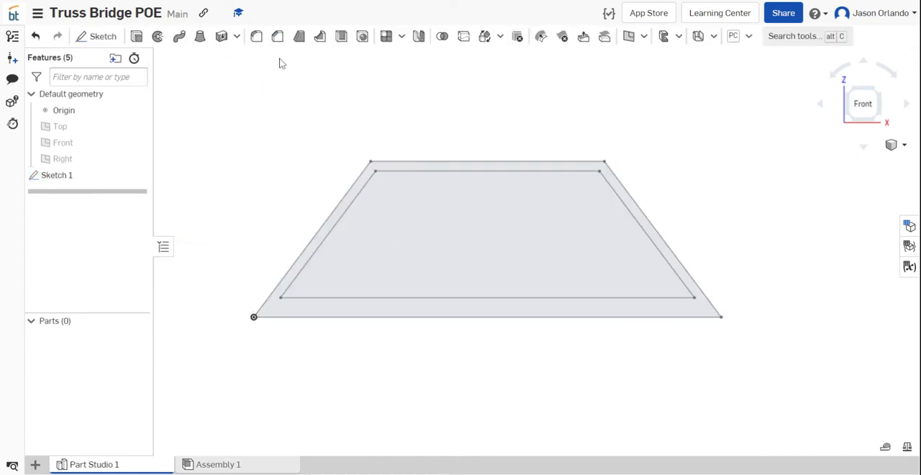
- Extrude the frame region between the outer and inner trapezoids as a new solid with a Blind depth of 0.125 in
{"action": "left_click", "coordinate": [137, 37]}
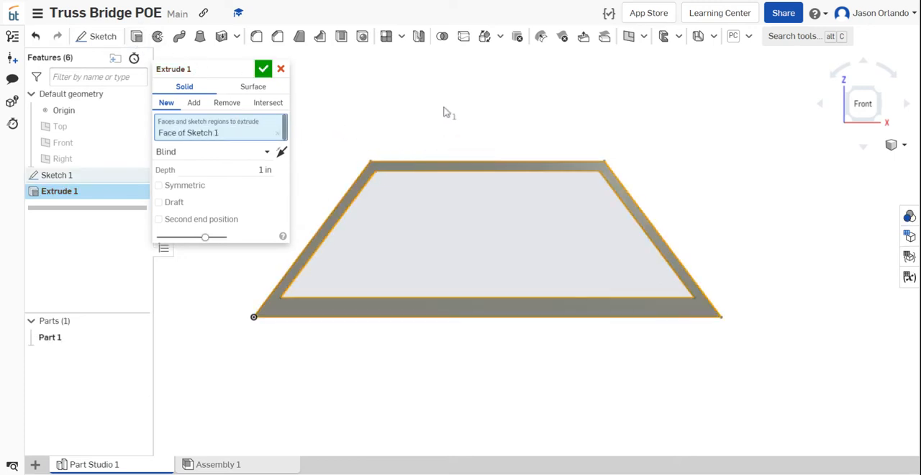
{"action": "right_click_drag", "start_coordinate": [445, 109], "coordinate": [432, 117]}
{"action": "left_click", "coordinate": [245, 170]}
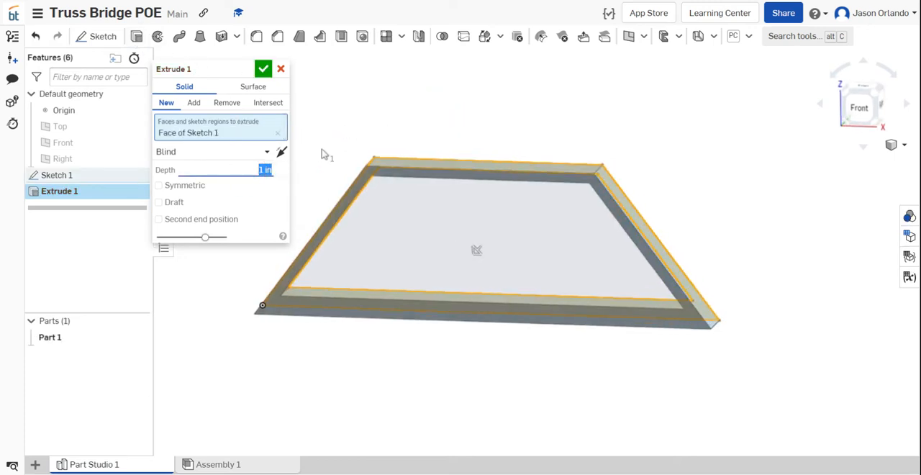
{"action": "key", "text": "BackSpace"}
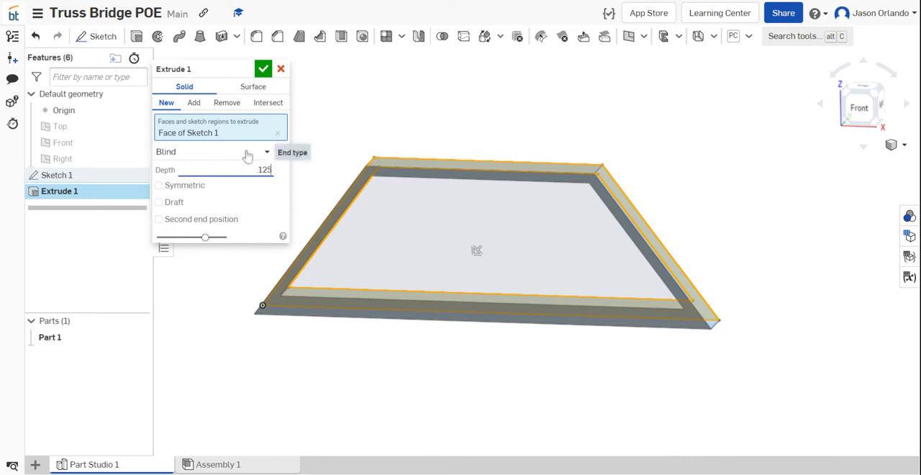
{"action": "left_click", "coordinate": [213, 154]}
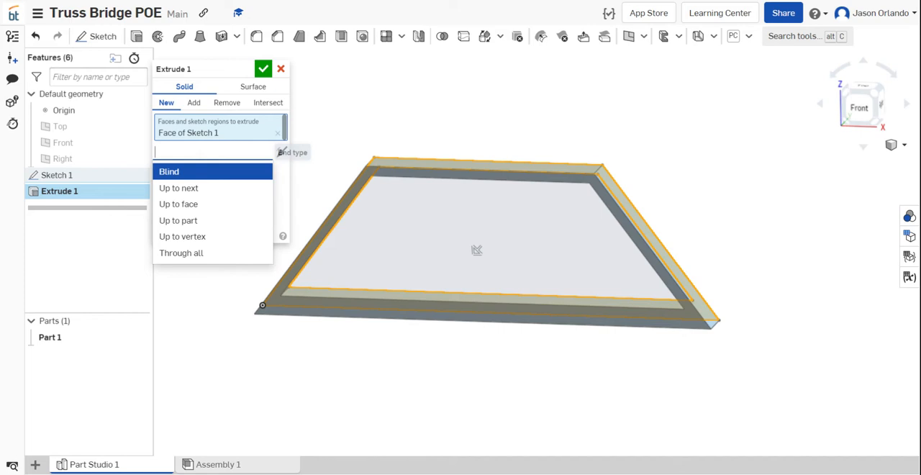
{"action": "left_click", "coordinate": [211, 171]}
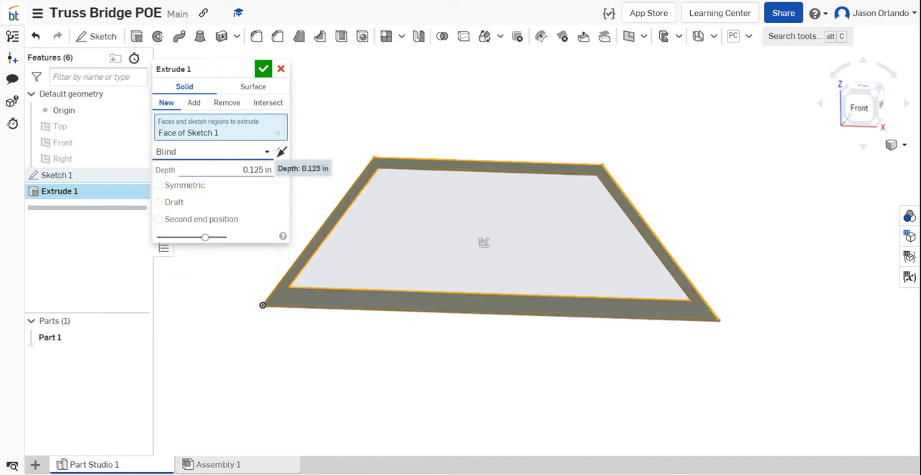
{"action": "left_click", "coordinate": [263, 69]}
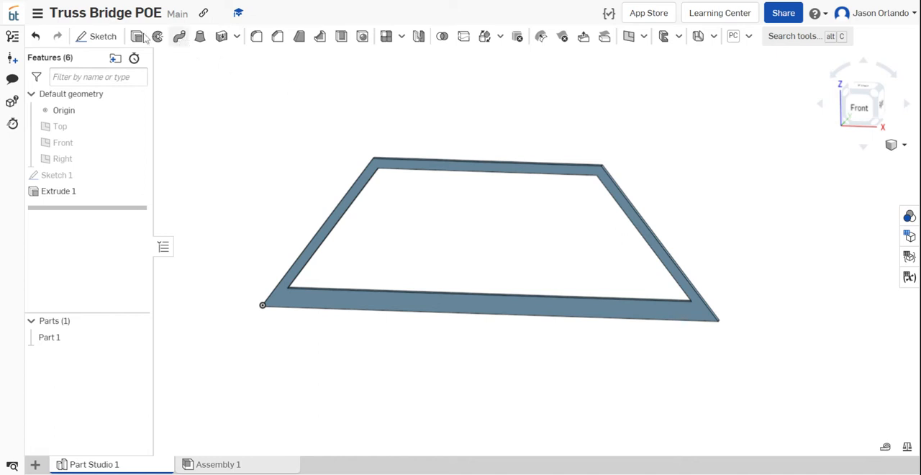
- Start a new sketch on the front face of the extruded frame and view the sketch plane straight on
{"action": "left_click", "coordinate": [94, 36]}
{"action": "left_click", "coordinate": [344, 306]}
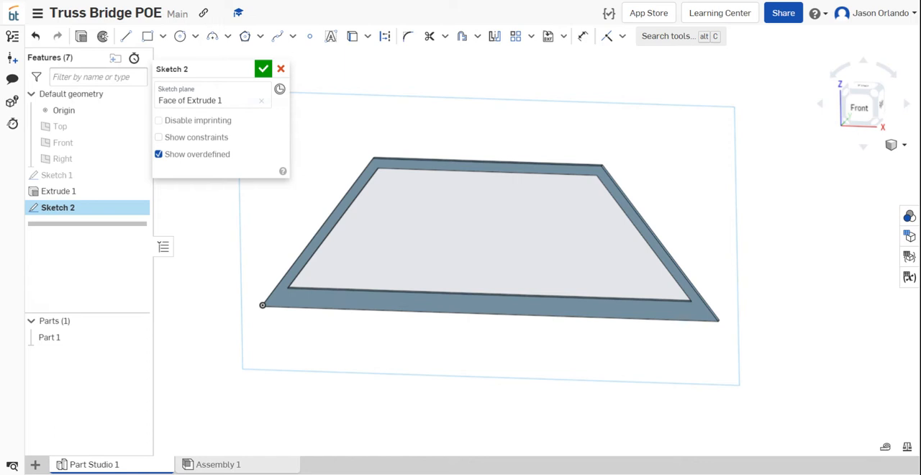
{"action": "key", "text": "n"}
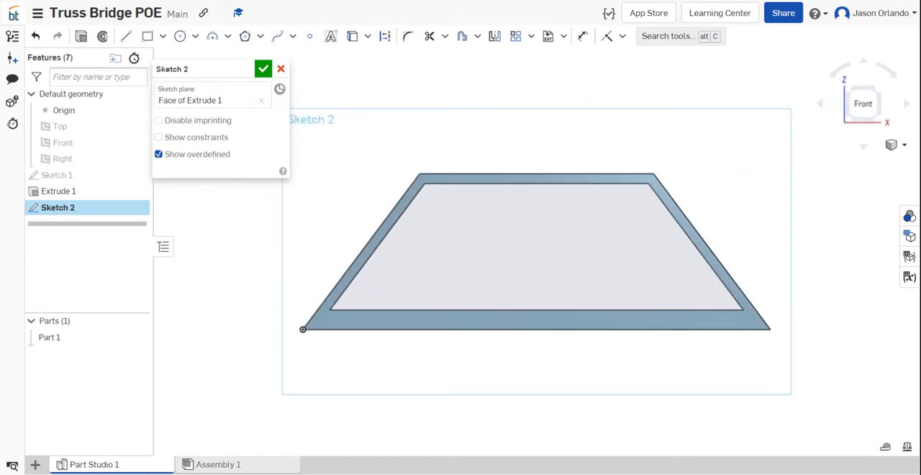
{"action": "left_click", "coordinate": [126, 36]}
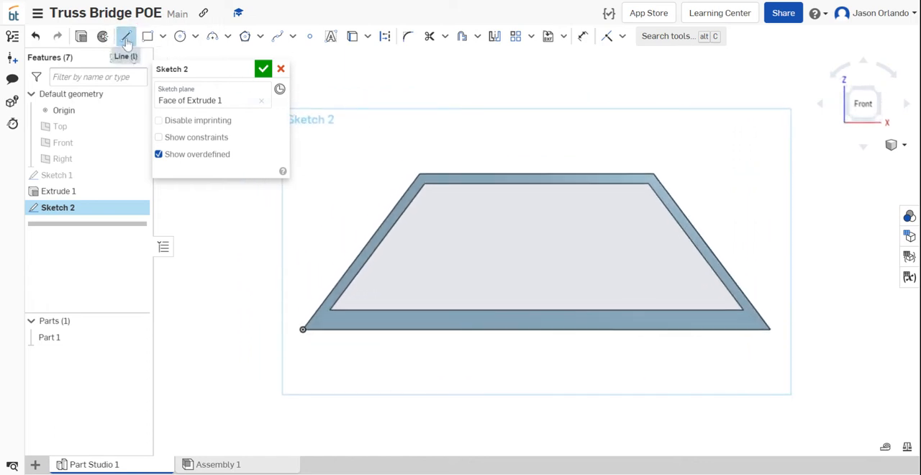
{"action": "scroll", "coordinate": [379, 288], "scroll_direction": "up", "scroll_amount": 3}
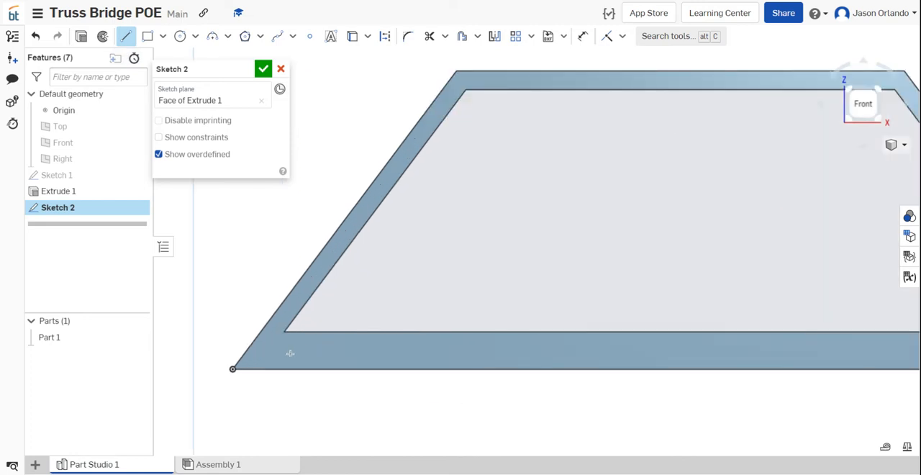
{"action": "scroll", "coordinate": [380, 342], "scroll_direction": "down", "scroll_amount": 2}
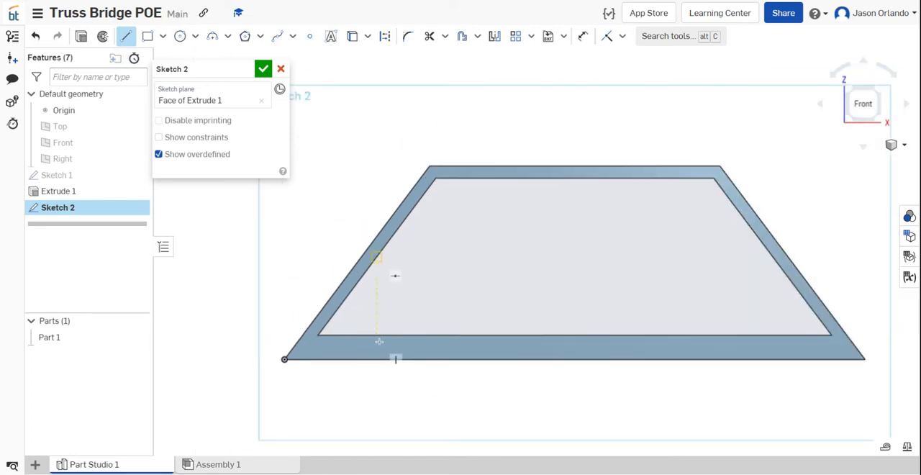
- Offset the frame's bottom outer edge upward into the base member by 0.25 in and exit the Offset tool
{"action": "left_click", "coordinate": [463, 37]}
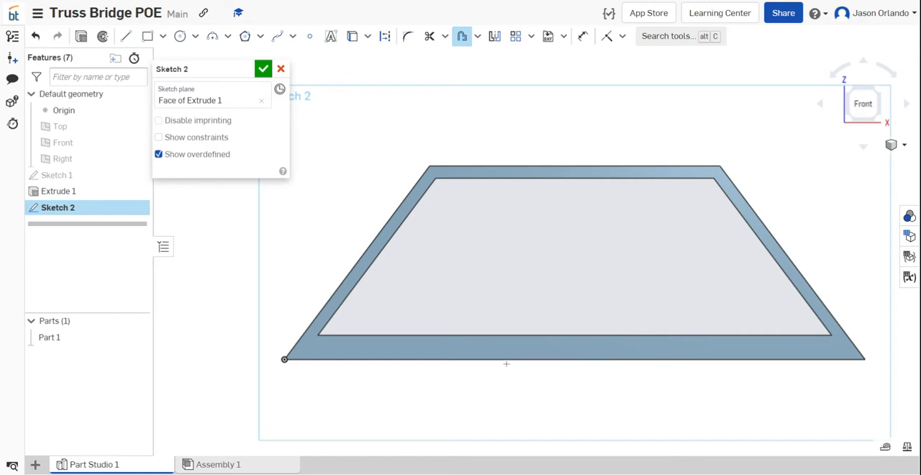
{"action": "left_click", "coordinate": [508, 359]}
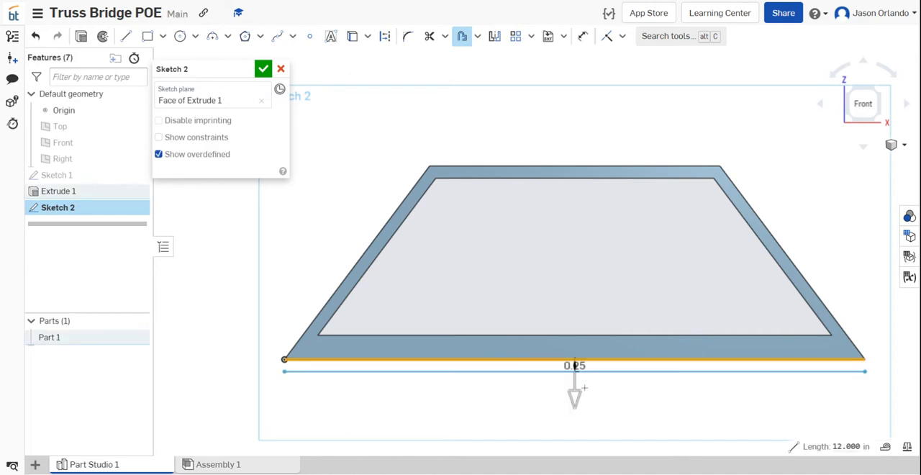
{"action": "left_click", "coordinate": [575, 396]}
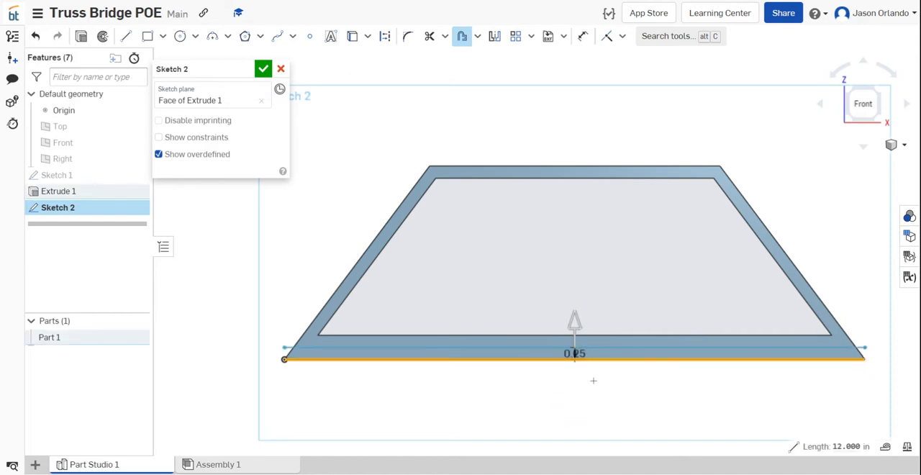
{"action": "left_click", "coordinate": [557, 338]}
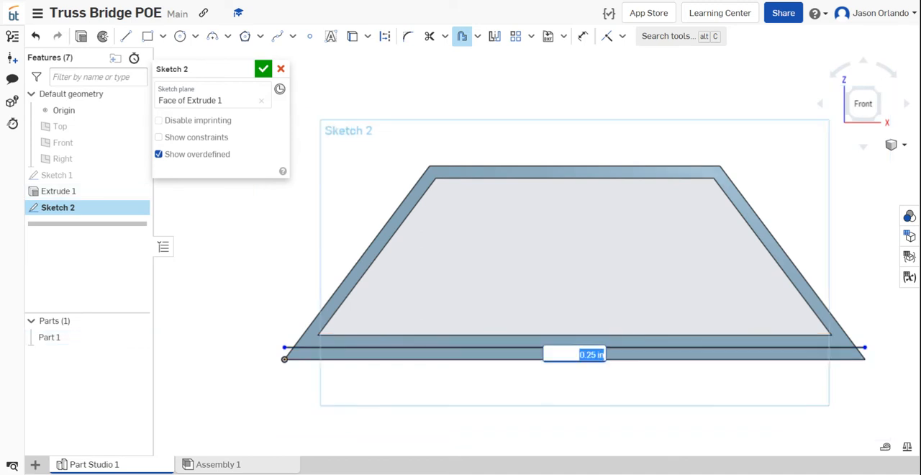
{"action": "key", "text": "Return"}
{"action": "scroll", "coordinate": [302, 394], "scroll_direction": "up", "scroll_amount": 3}
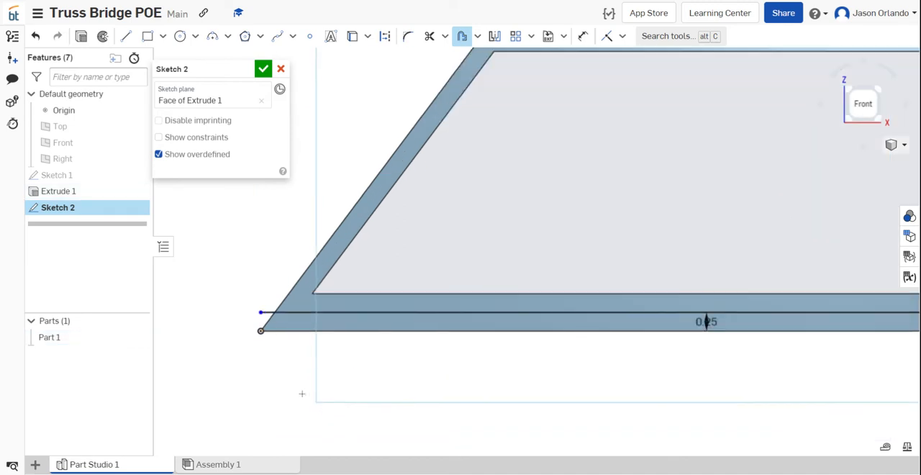
{"action": "key", "text": "Escape"}
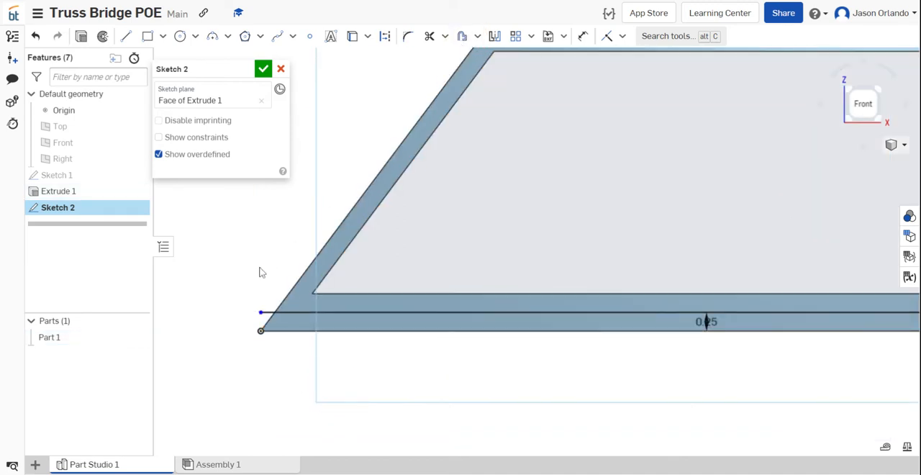
- Shorten both ends of the offset base line so that its endpoints lie on the frame's outer slanted edges
{"action": "left_click", "coordinate": [260, 314]}
{"action": "mouse_move", "coordinate": [260, 314]}
{"action": "left_mouse_down"}
{"action": "mouse_move", "coordinate": [301, 310]}
{"action": "mouse_move", "coordinate": [278, 312]}
{"action": "left_mouse_up"}
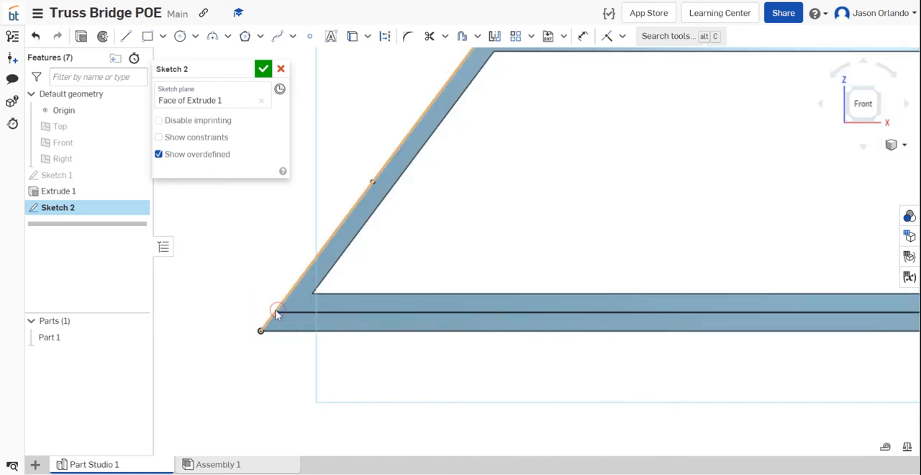
{"action": "scroll", "coordinate": [277, 312], "scroll_direction": "down", "scroll_amount": 5}
{"action": "scroll", "coordinate": [555, 308], "scroll_direction": "up", "scroll_amount": 5}
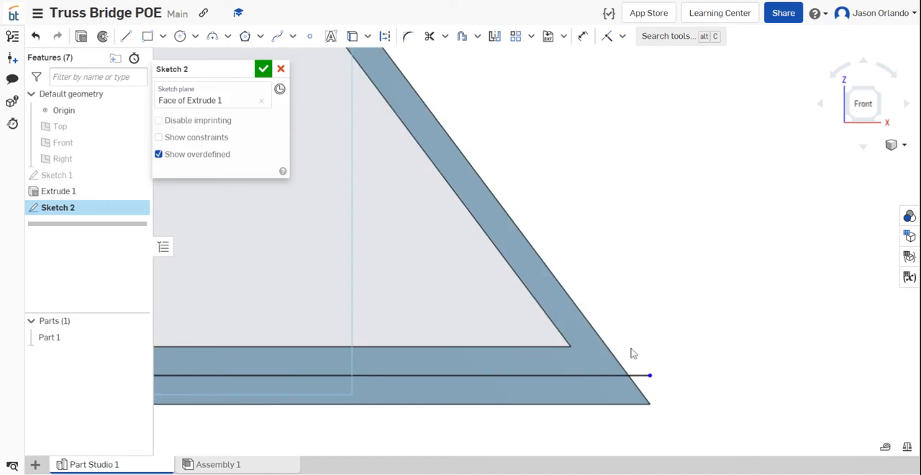
{"action": "left_click", "coordinate": [662, 374]}
{"action": "mouse_move", "coordinate": [675, 376]}
{"action": "left_mouse_down"}
{"action": "mouse_move", "coordinate": [612, 384]}
{"action": "mouse_move", "coordinate": [627, 377]}
{"action": "left_mouse_up"}
{"action": "scroll", "coordinate": [657, 352], "scroll_direction": "down", "scroll_amount": 5}
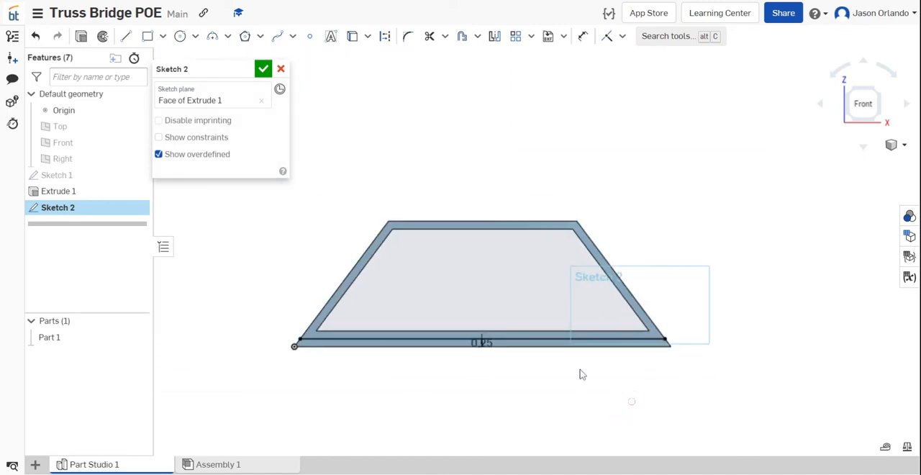
{"action": "scroll", "coordinate": [580, 372], "scroll_direction": "up", "scroll_amount": 1}
{"action": "scroll", "coordinate": [488, 106], "scroll_direction": "up", "scroll_amount": 1}
{"action": "middle_click_drag", "start_coordinate": [488, 106], "coordinate": [503, 105]}
{"action": "scroll", "coordinate": [503, 106], "scroll_direction": "down", "scroll_amount": 1}
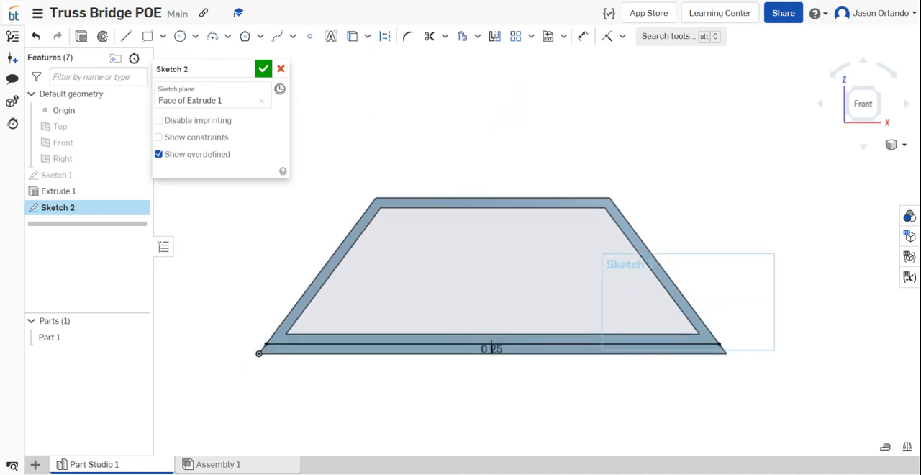
- Draw a vertical line from the upper-left inner corner to the offset base line, and a diagonal from its foot to the inner top edge's midpoint
{"action": "left_click", "coordinate": [126, 36]}
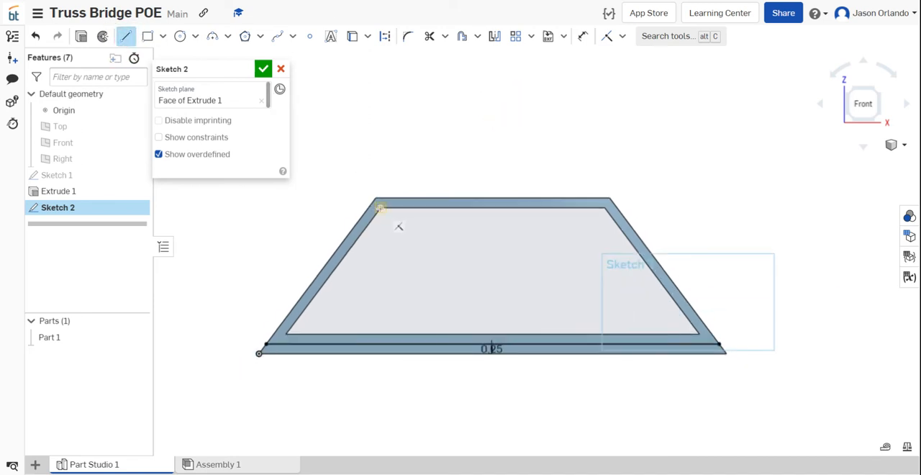
{"action": "left_click", "coordinate": [380, 206]}
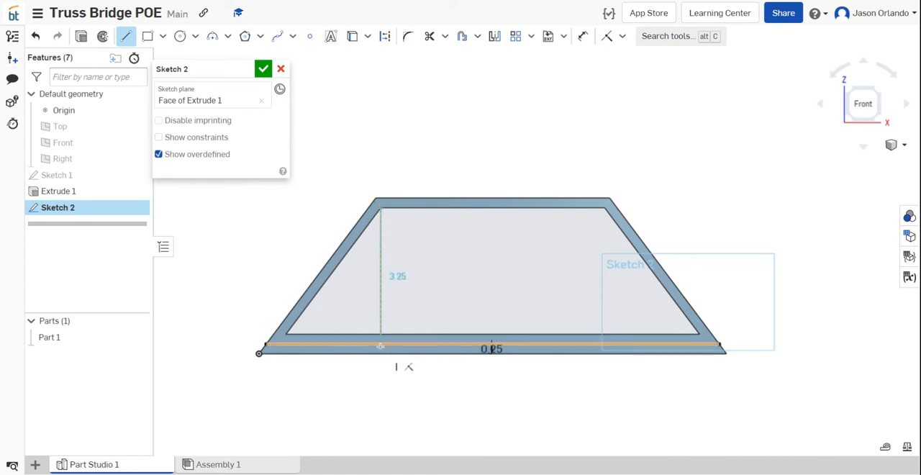
{"action": "scroll", "coordinate": [382, 342], "scroll_direction": "up", "scroll_amount": 5}
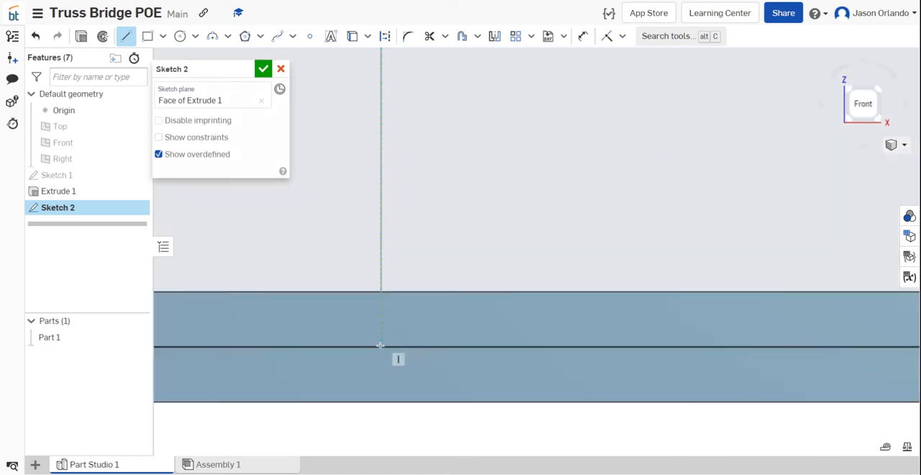
{"action": "left_click", "coordinate": [381, 346]}
{"action": "scroll", "coordinate": [381, 345], "scroll_direction": "down", "scroll_amount": 1}
{"action": "scroll", "coordinate": [382, 344], "scroll_direction": "down", "scroll_amount": 5}
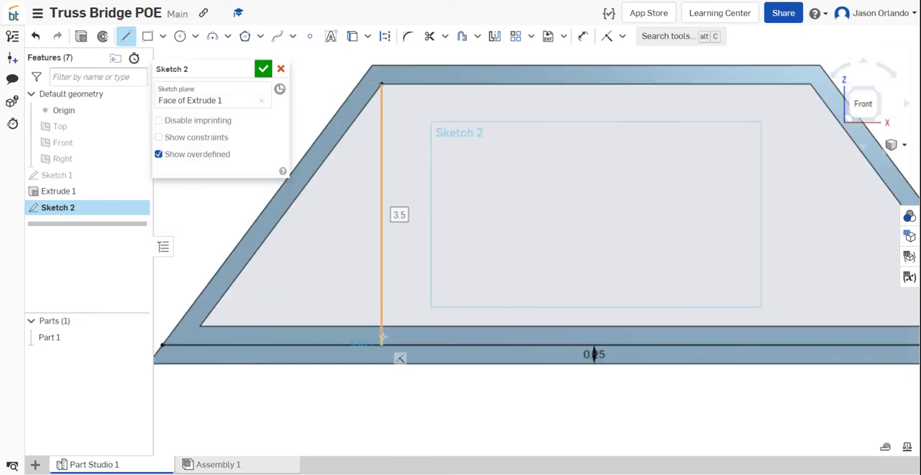
{"action": "scroll", "coordinate": [414, 287], "scroll_direction": "up", "scroll_amount": 3}
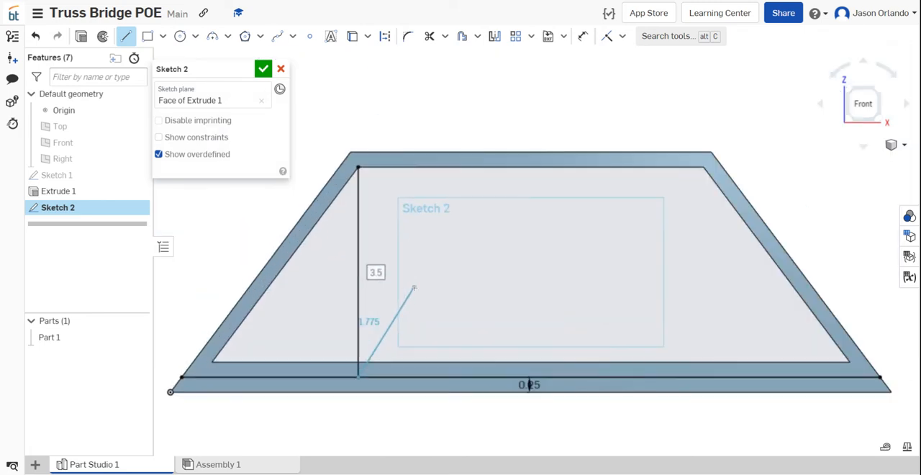
{"action": "left_click", "coordinate": [531, 167]}
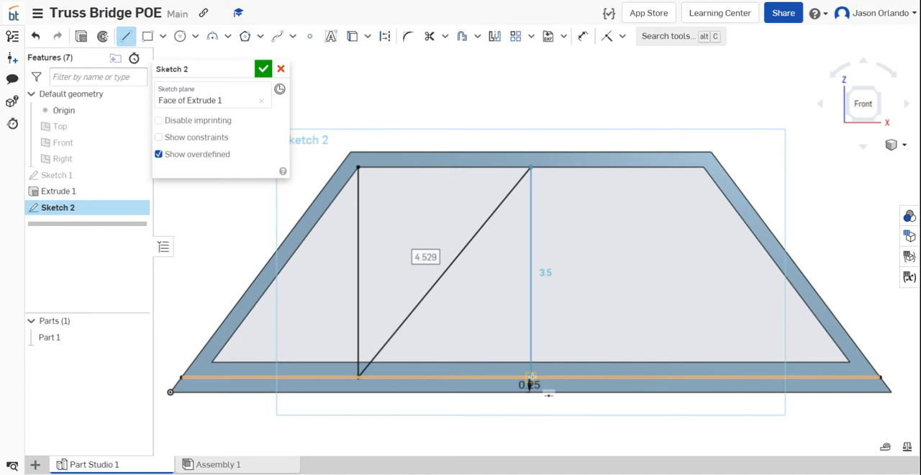
- Continue the line chain vertically to the offset base line's midpoint, diagonally to the upper-right inner corner, and vertically back to the base line, ending it there
{"action": "left_click", "coordinate": [530, 377]}
{"action": "left_click", "coordinate": [544, 362]}
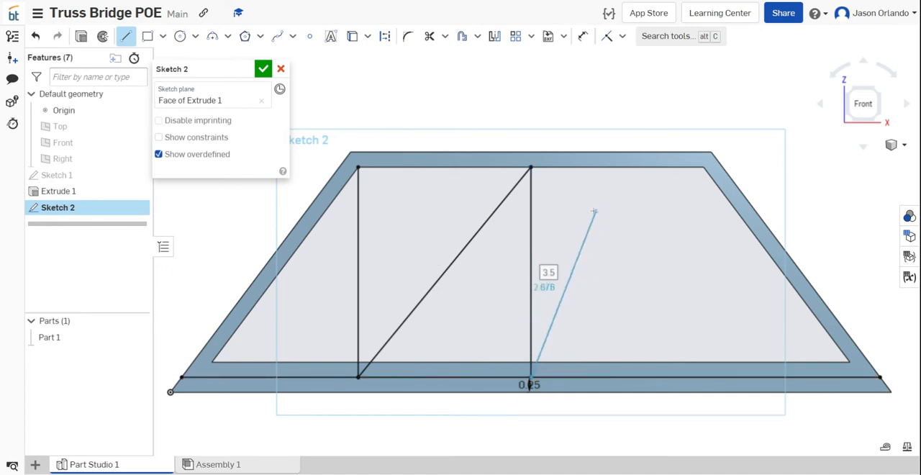
{"action": "left_click", "coordinate": [704, 169]}
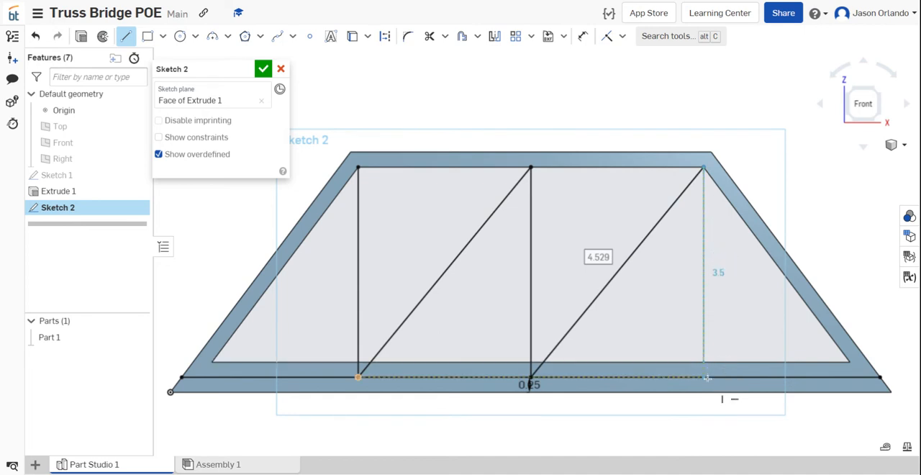
{"action": "left_click", "coordinate": [707, 378]}
{"action": "scroll", "coordinate": [705, 377], "scroll_direction": "down", "scroll_amount": 4}
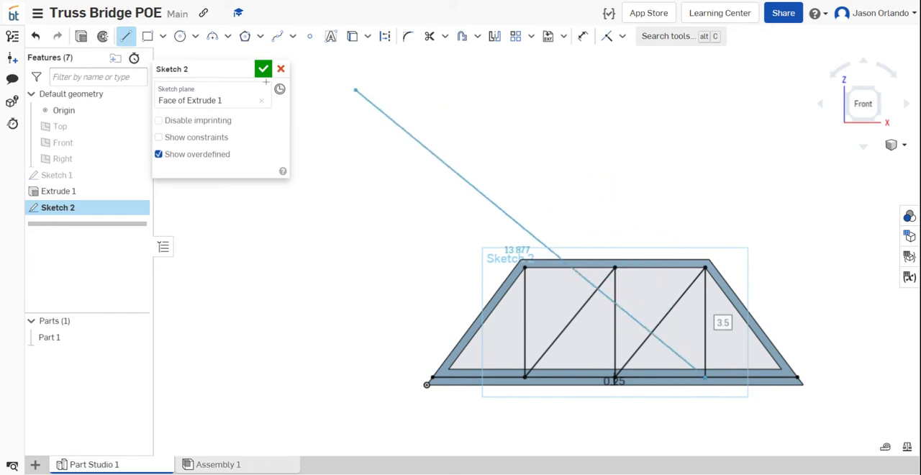
{"action": "left_click", "coordinate": [126, 36]}
{"action": "scroll", "coordinate": [606, 196], "scroll_direction": "down", "scroll_amount": 1}
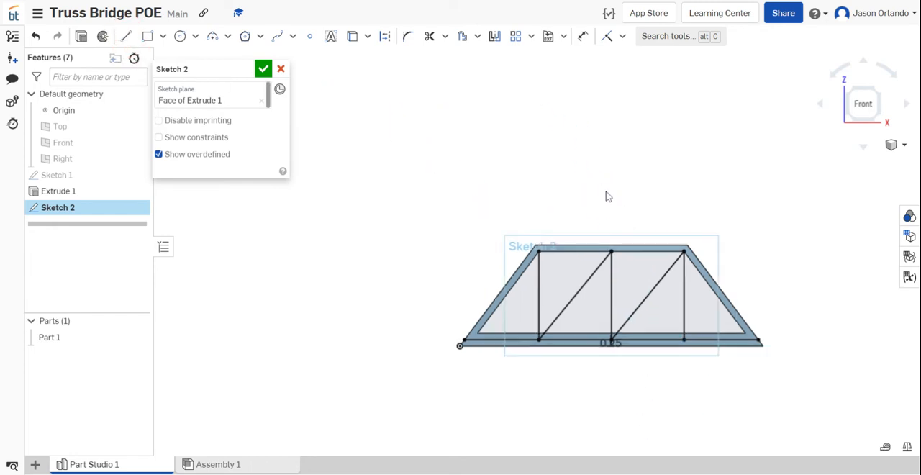
- Convert the three vertical lines, the two diagonals and the offset base line to construction geometry
{"action": "scroll", "coordinate": [691, 362], "scroll_direction": "up", "scroll_amount": 3}
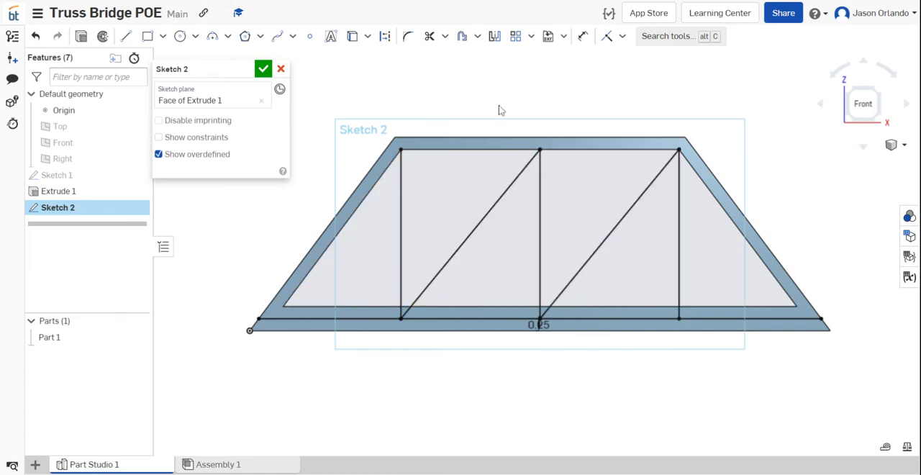
{"action": "left_click", "coordinate": [401, 218]}
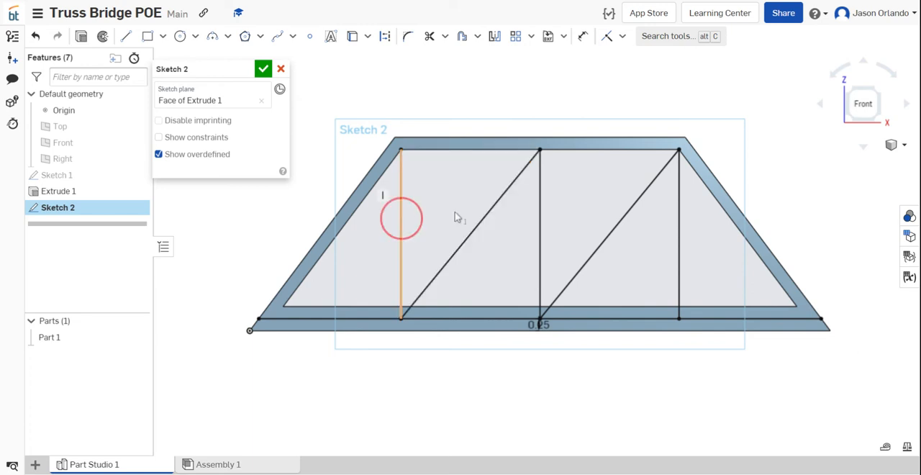
{"action": "left_click", "coordinate": [487, 216]}
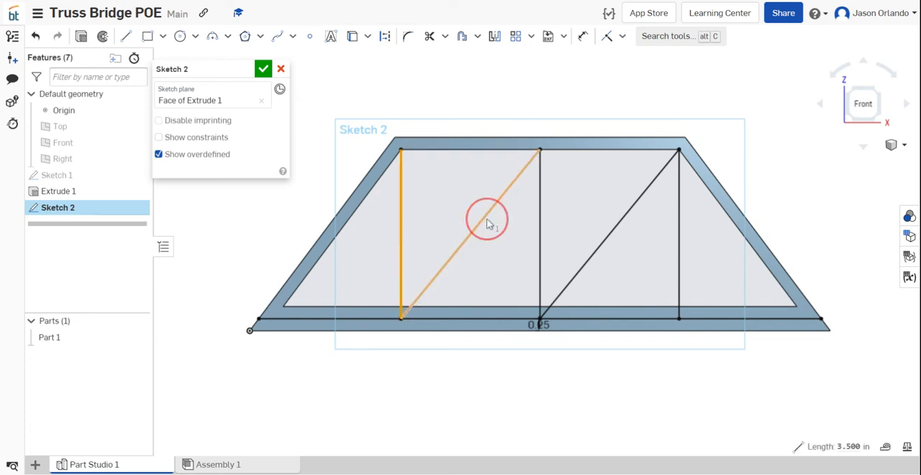
{"action": "left_click", "coordinate": [540, 227]}
{"action": "left_click", "coordinate": [609, 245]}
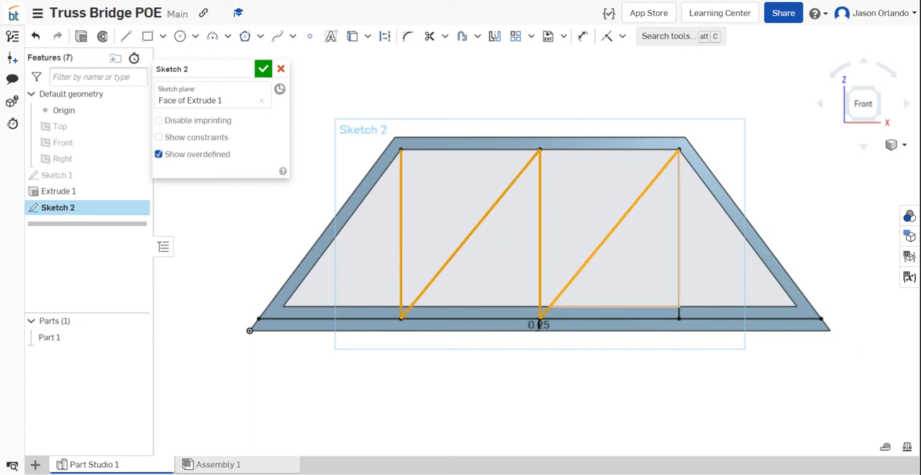
{"action": "left_click", "coordinate": [679, 247]}
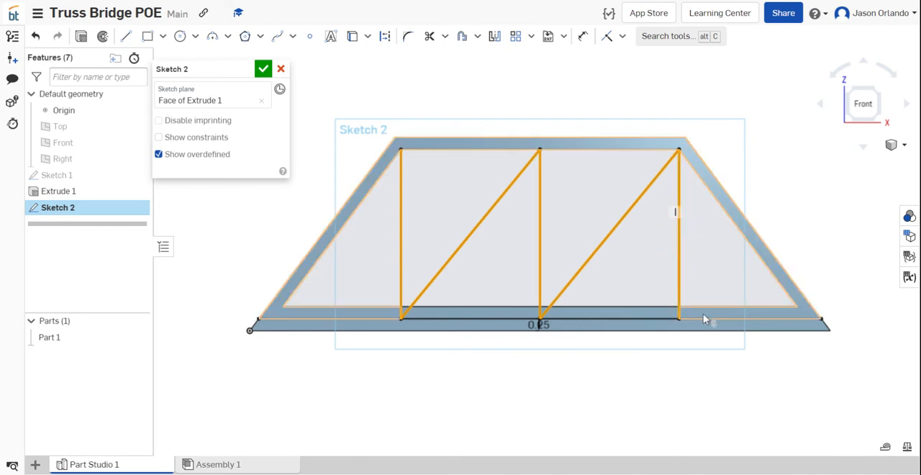
{"action": "left_click", "coordinate": [707, 319]}
{"action": "left_click", "coordinate": [709, 324]}
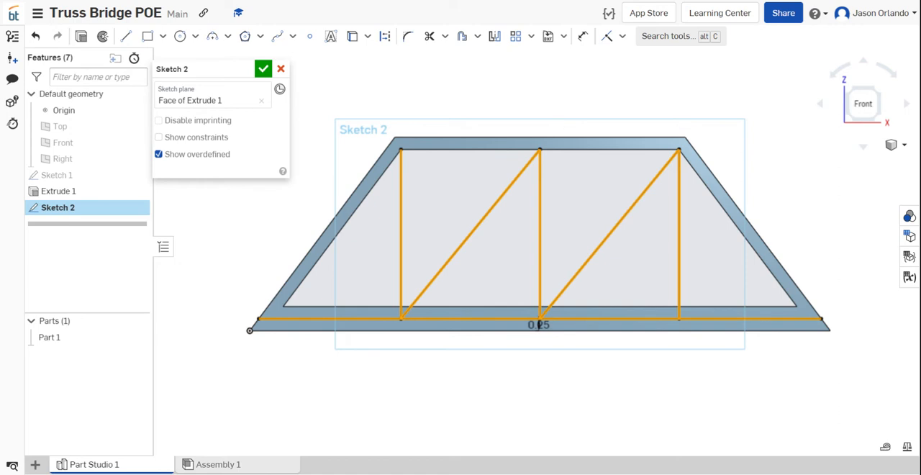
{"action": "left_click", "coordinate": [386, 40]}
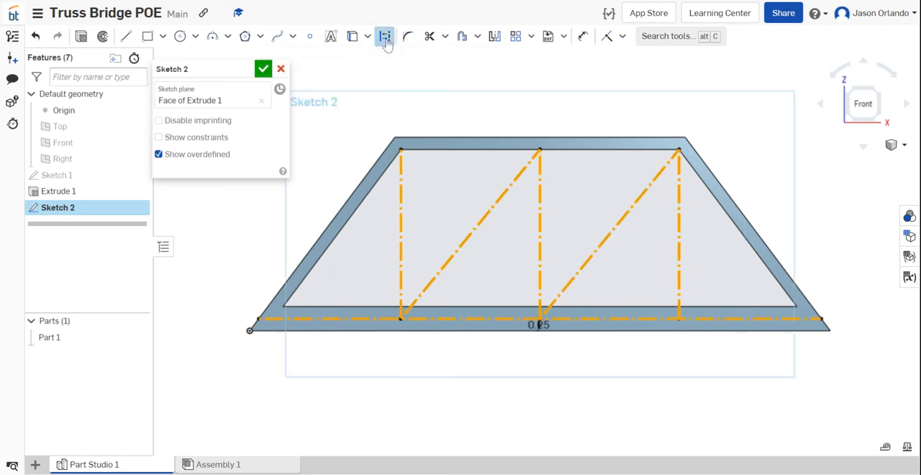
{"action": "left_click", "coordinate": [464, 79]}
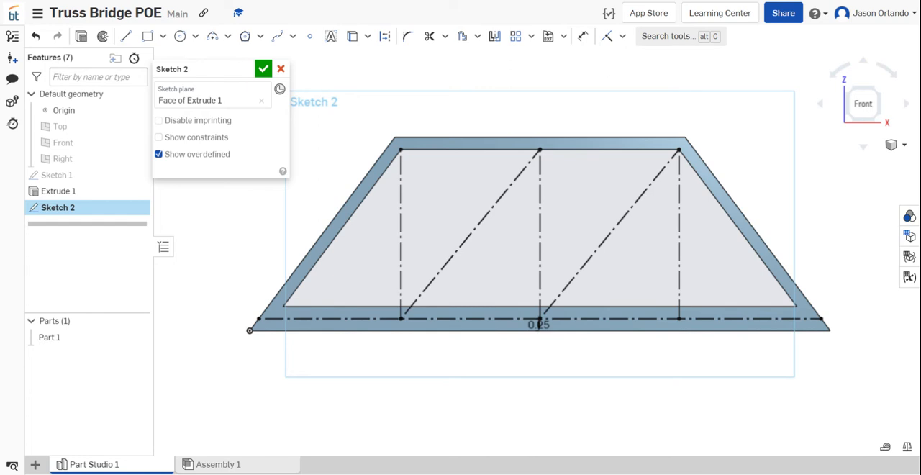
- Offset the left vertical construction line by 0.125 in to each side with solid lines
{"action": "left_click", "coordinate": [462, 36]}
{"action": "scroll", "coordinate": [442, 108], "scroll_direction": "up", "scroll_amount": 2}
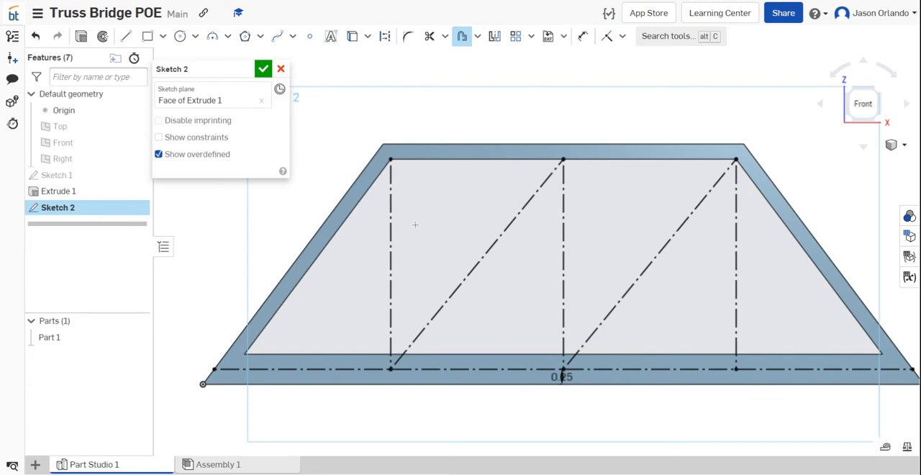
{"action": "left_click", "coordinate": [391, 237]}
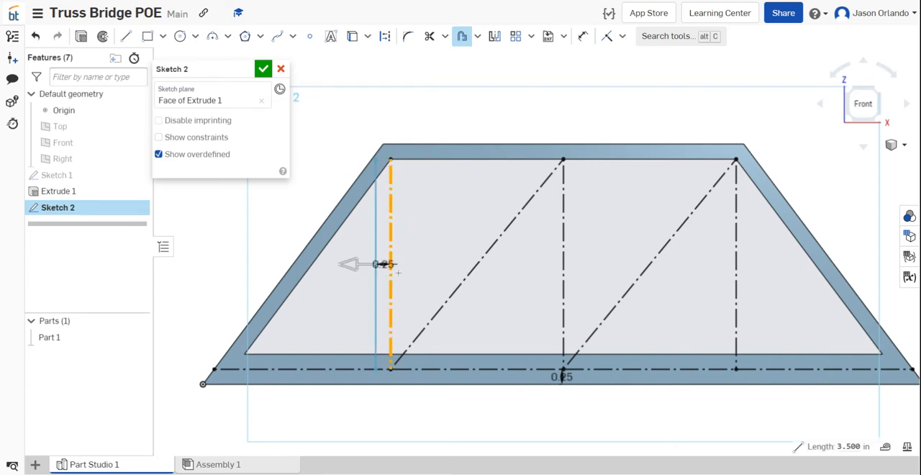
{"action": "left_click", "coordinate": [400, 271]}
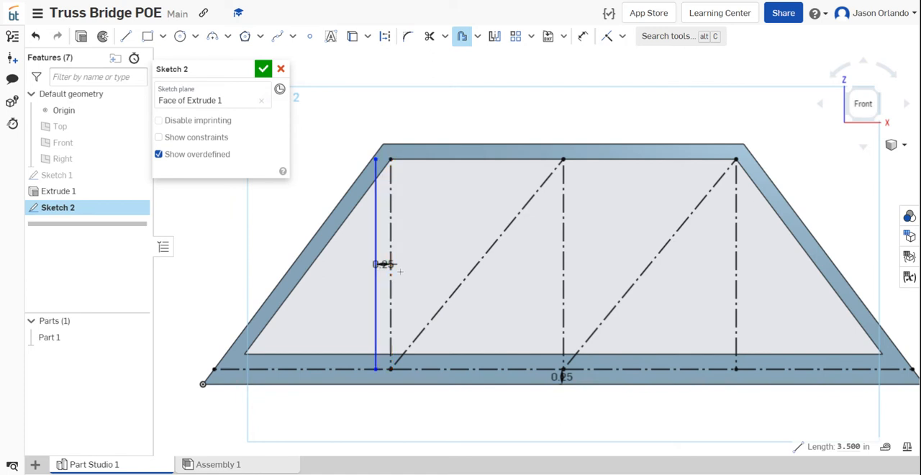
{"action": "key", "text": "BackSpace"}
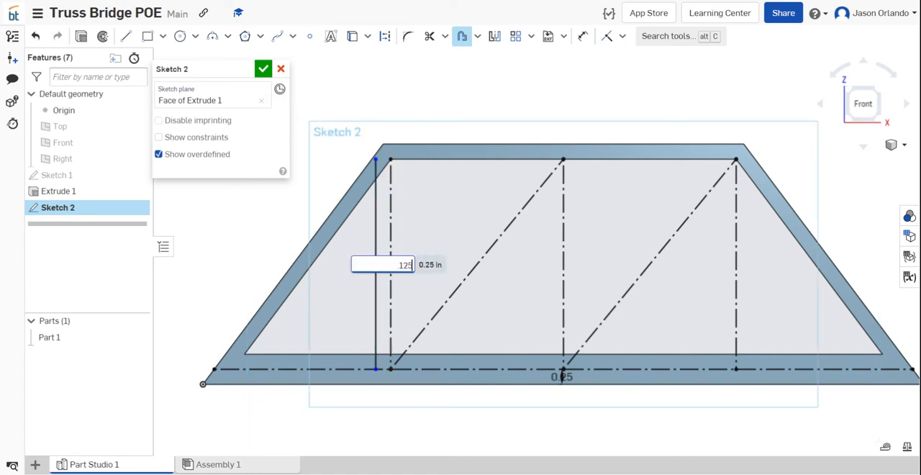
{"action": "key", "text": "Return"}
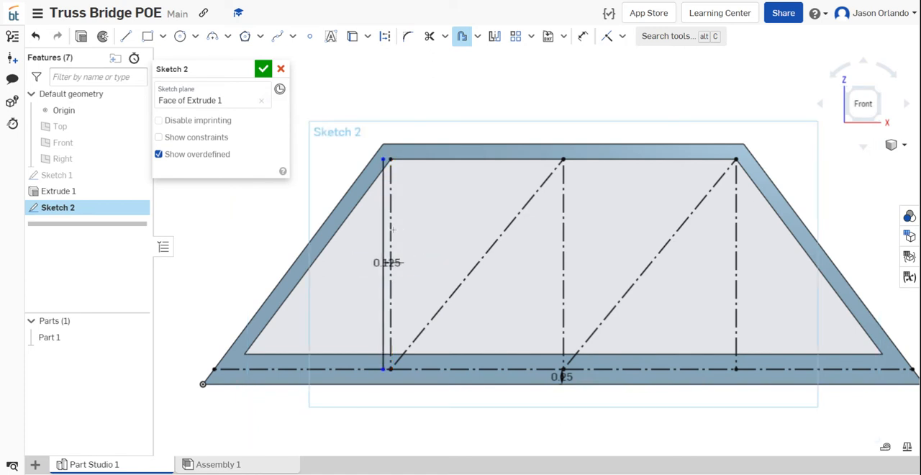
{"action": "left_click", "coordinate": [392, 230]}
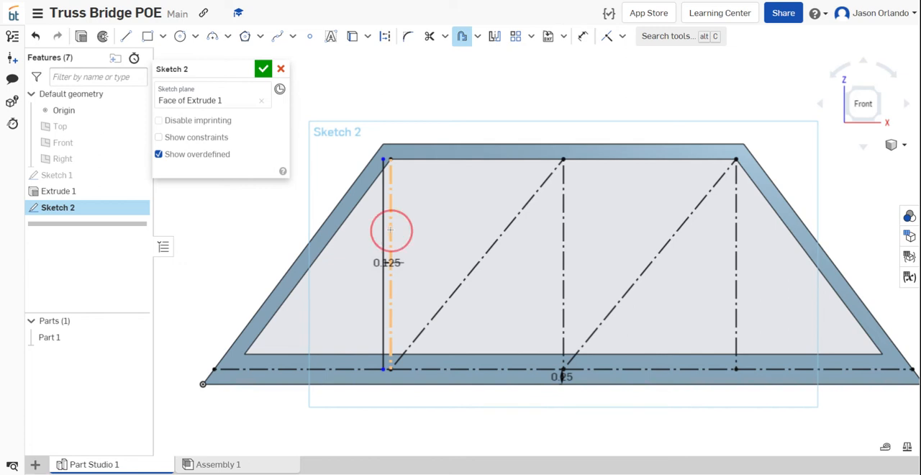
{"action": "left_click", "coordinate": [353, 269]}
{"action": "key", "text": "BackSpace"}
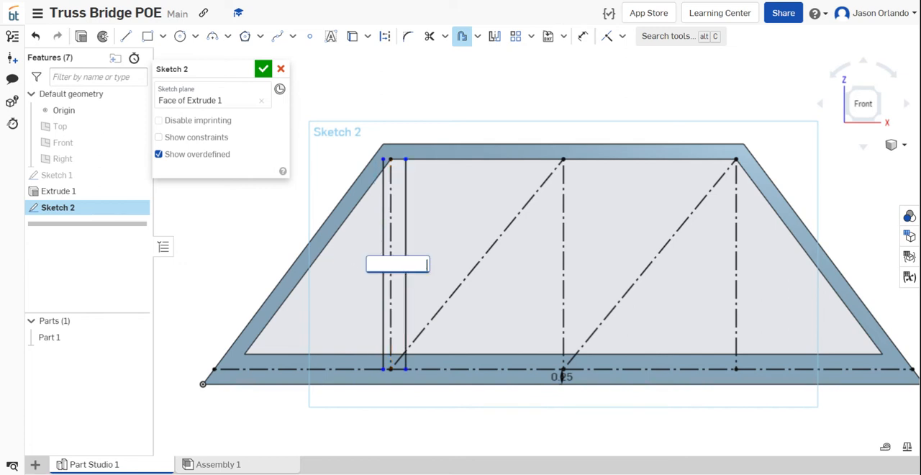
{"action": "key", "text": "Return"}
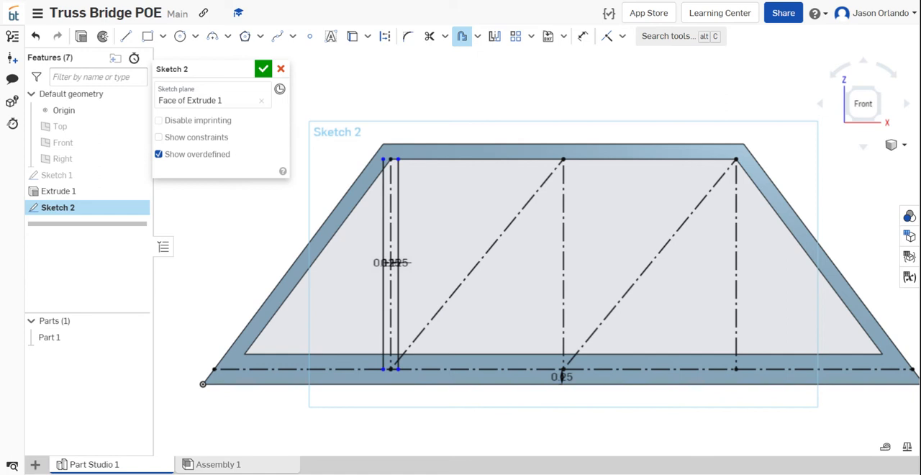
- Offset the left diagonal construction line by 0.125 in to each side
{"action": "left_click", "coordinate": [473, 267]}
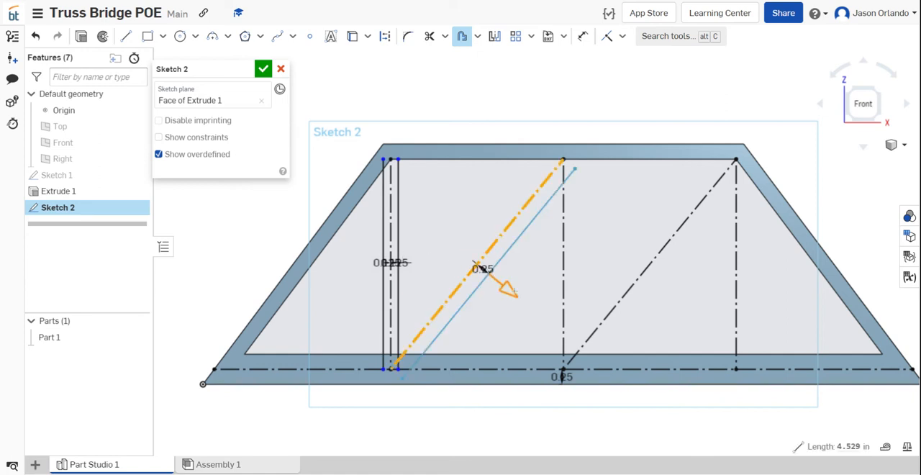
{"action": "left_click", "coordinate": [512, 290]}
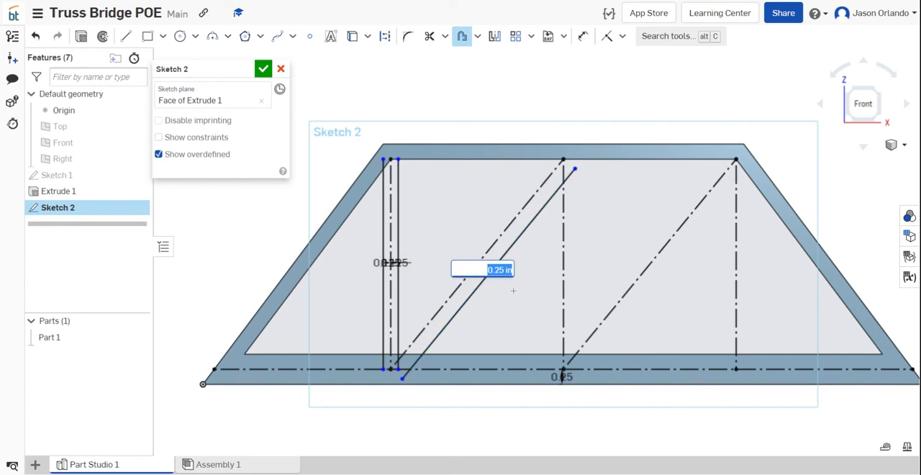
{"action": "type", "text": ".125"}
{"action": "key", "text": "Return"}
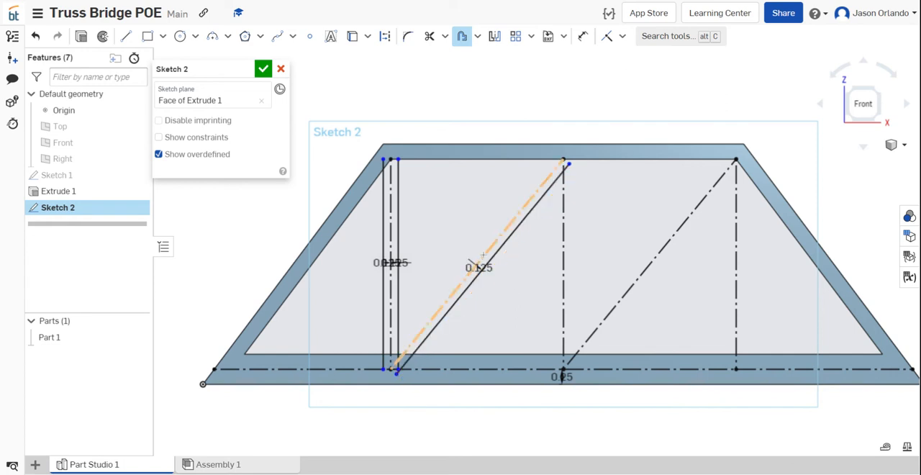
{"action": "left_click", "coordinate": [483, 256]}
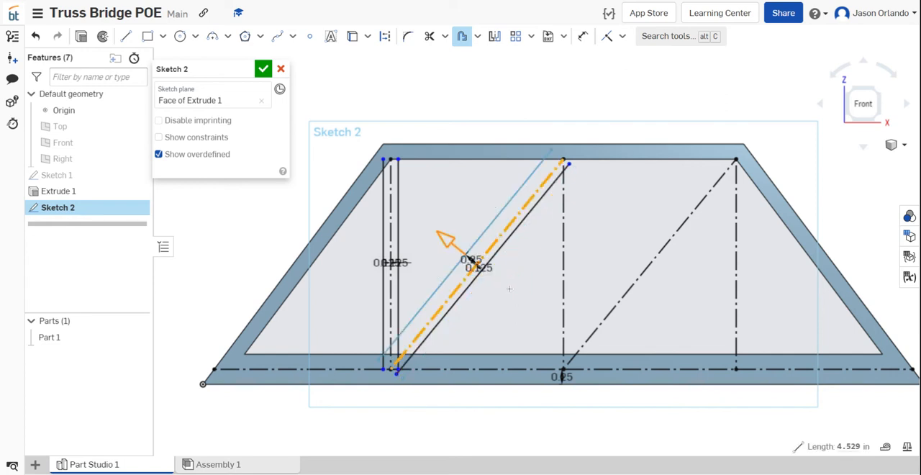
{"action": "left_click", "coordinate": [508, 289]}
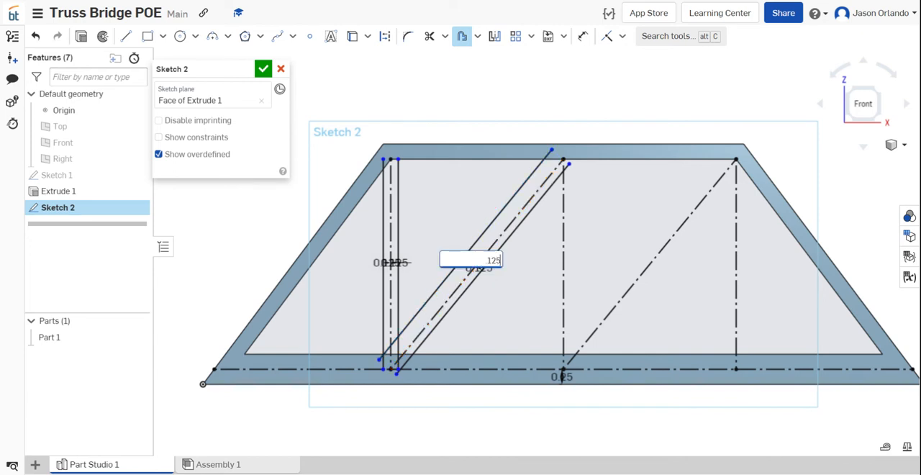
{"action": "type", "text": ".125"}
{"action": "key", "text": "Return"}
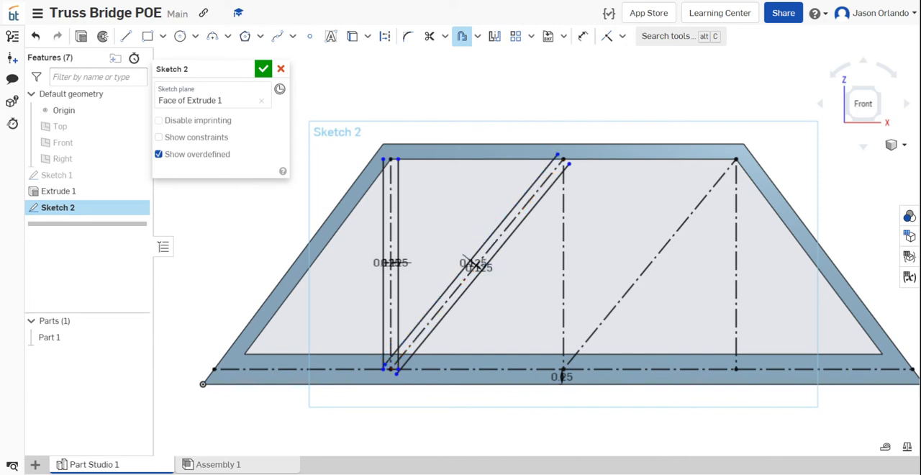
- Offset the middle vertical construction line by 0.125 in to each side
{"action": "left_click", "coordinate": [563, 262]}
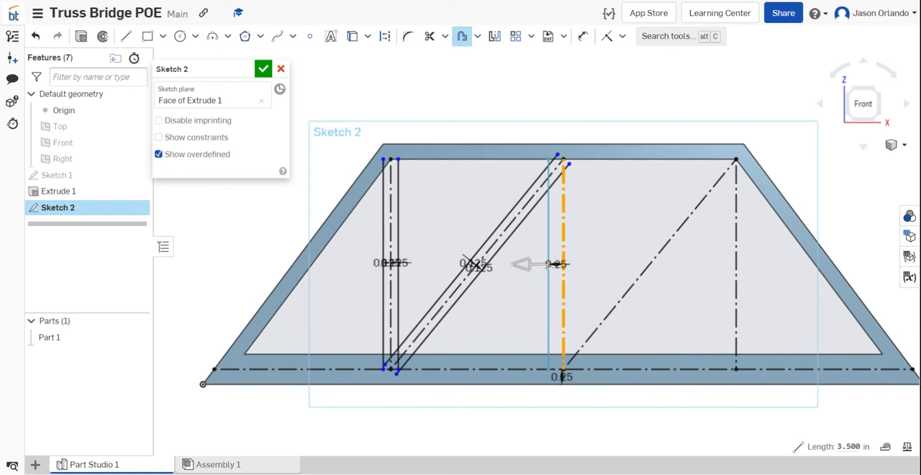
{"action": "left_click", "coordinate": [529, 266]}
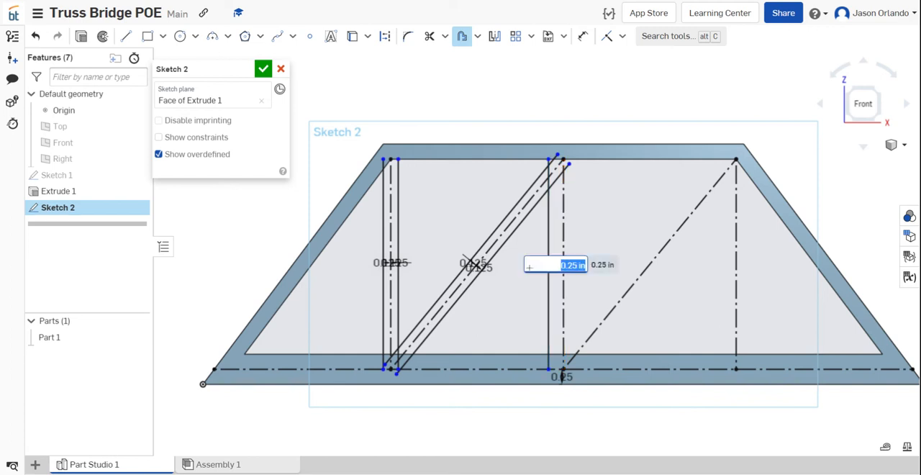
{"action": "type", "text": "125"}
{"action": "key", "text": "Return"}
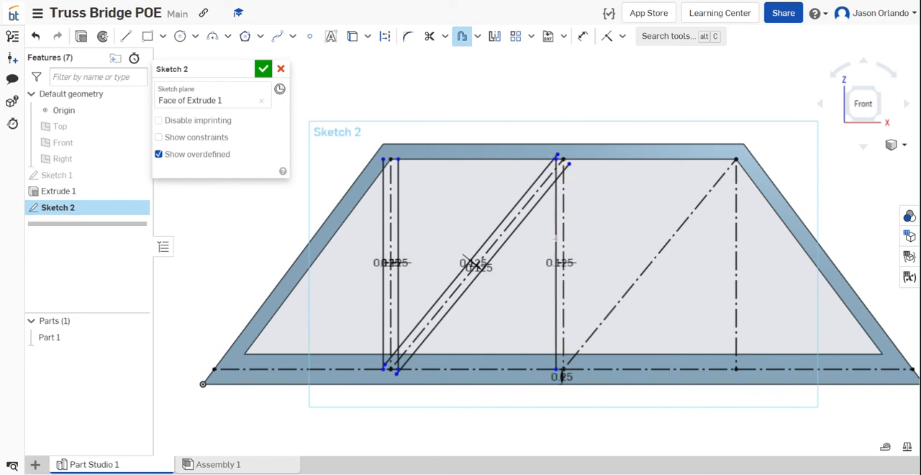
{"action": "left_click", "coordinate": [564, 234]}
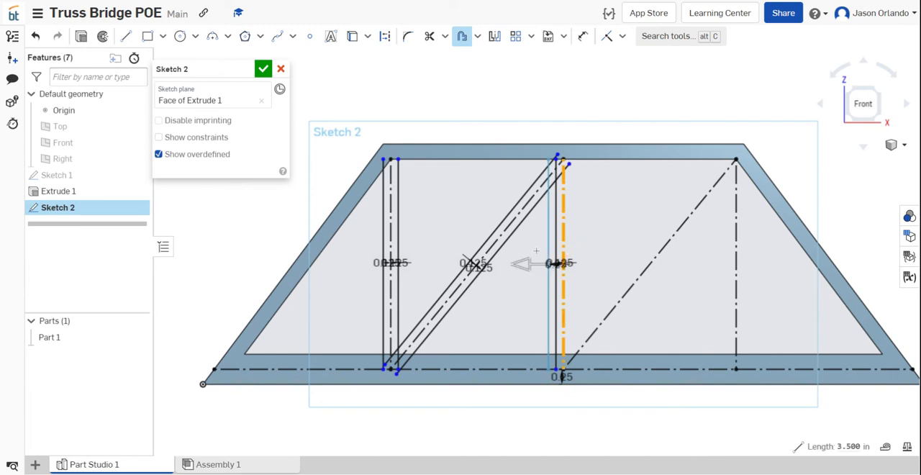
{"action": "left_click", "coordinate": [524, 263]}
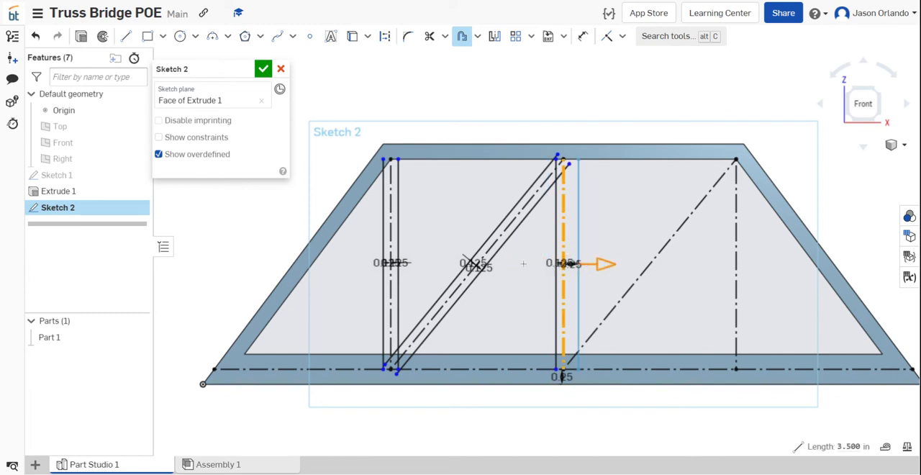
{"action": "left_click", "coordinate": [524, 263]}
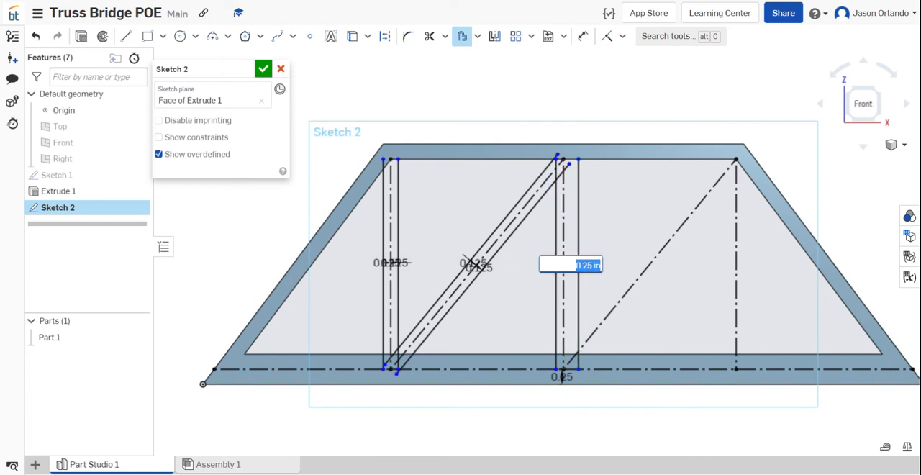
{"action": "type", "text": "0.125"}
{"action": "key", "text": "Return"}
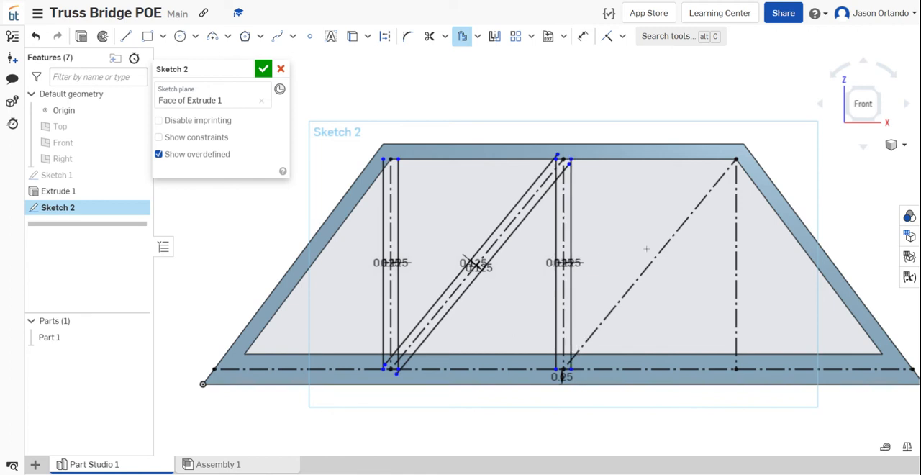
- Offset the right diagonal construction line by 0.125 in to each side
{"action": "left_click", "coordinate": [653, 255]}
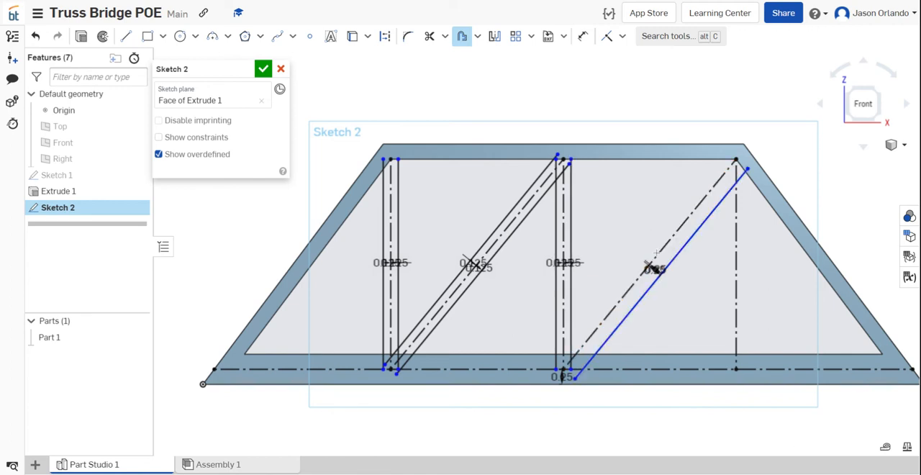
{"action": "left_click", "coordinate": [657, 253]}
{"action": "key", "text": "BackSpace"}
{"action": "key", "text": "Return"}
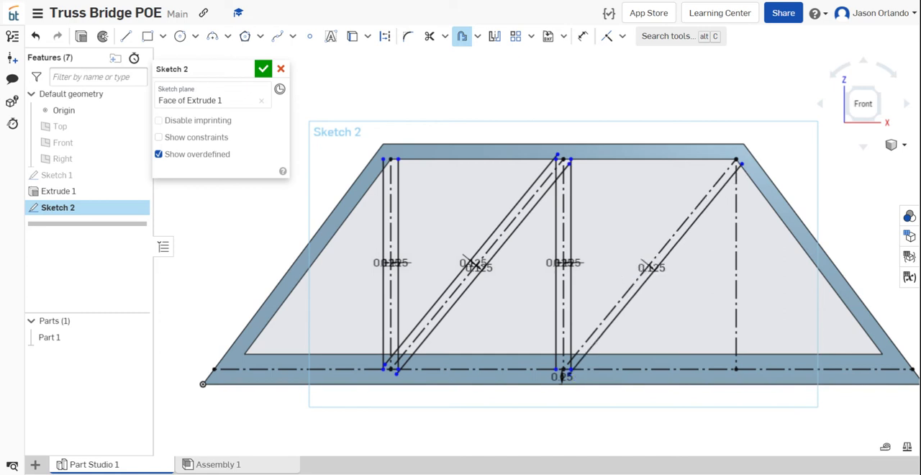
{"action": "left_click", "coordinate": [659, 255]}
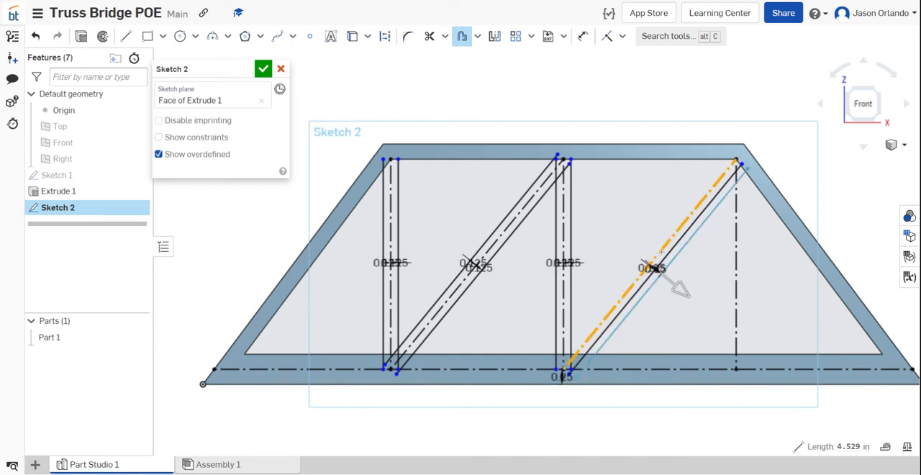
{"action": "left_click", "coordinate": [679, 286]}
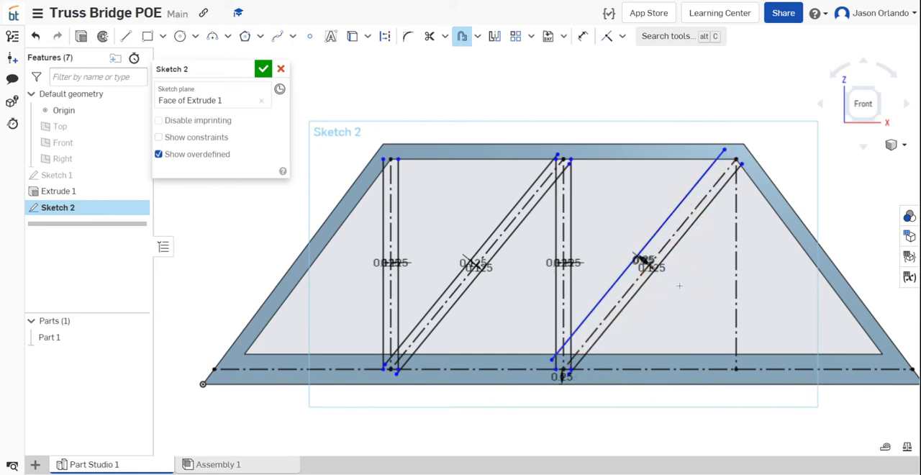
{"action": "key", "text": "BackSpace"}
{"action": "type", "text": ".125"}
{"action": "key", "text": "Return"}
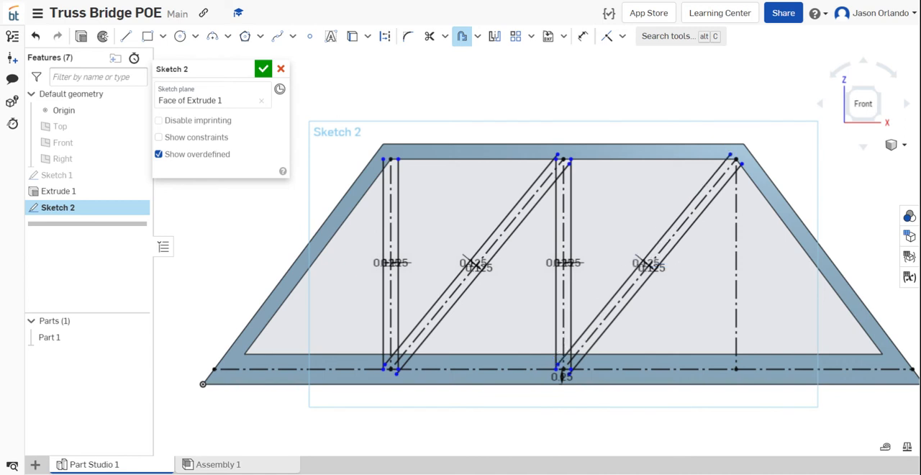
- Offset the right vertical construction line by 0.125 in to each side
{"action": "left_click", "coordinate": [736, 263]}
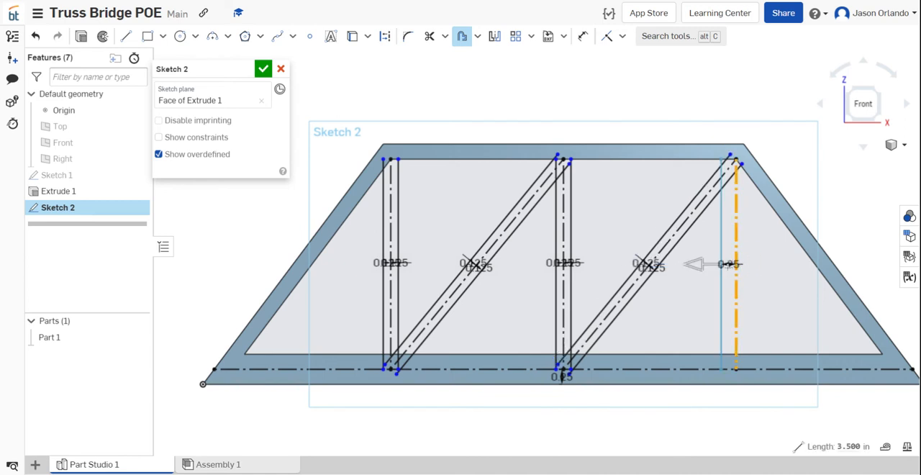
{"action": "left_click", "coordinate": [698, 268]}
{"action": "type", "text": ".125"}
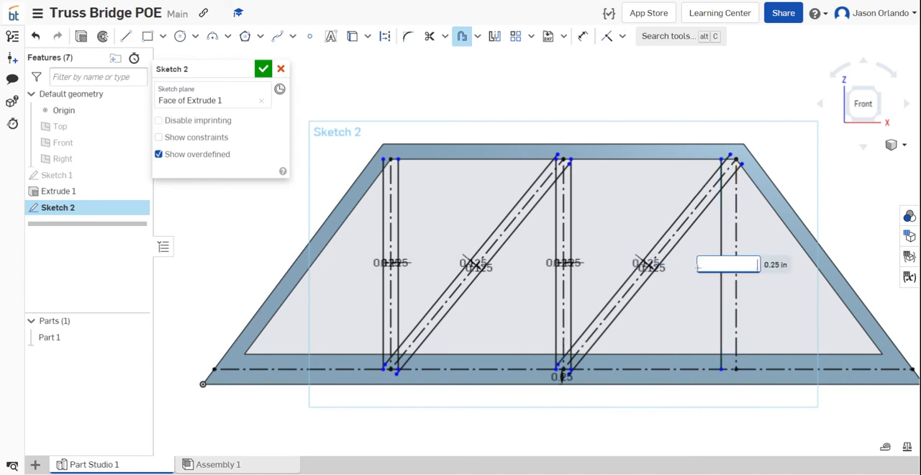
{"action": "key", "text": "Return"}
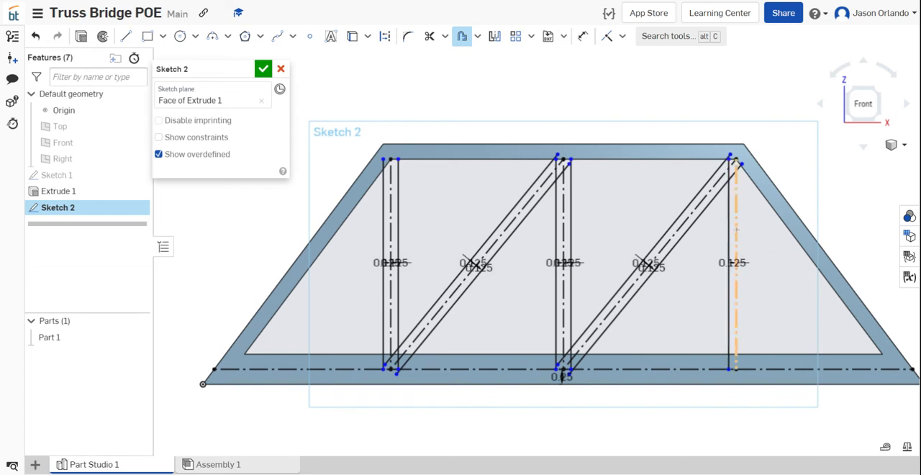
{"action": "left_click", "coordinate": [736, 228]}
{"action": "left_click", "coordinate": [695, 265]}
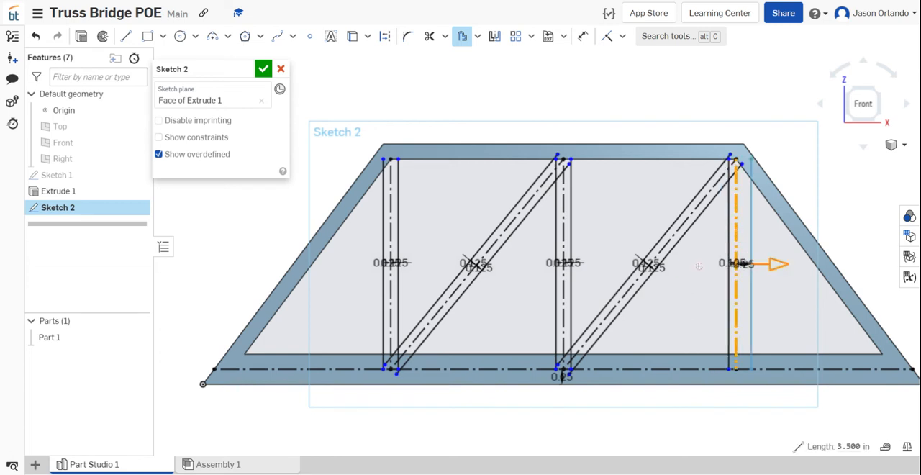
{"action": "double_click", "coordinate": [735, 262]}
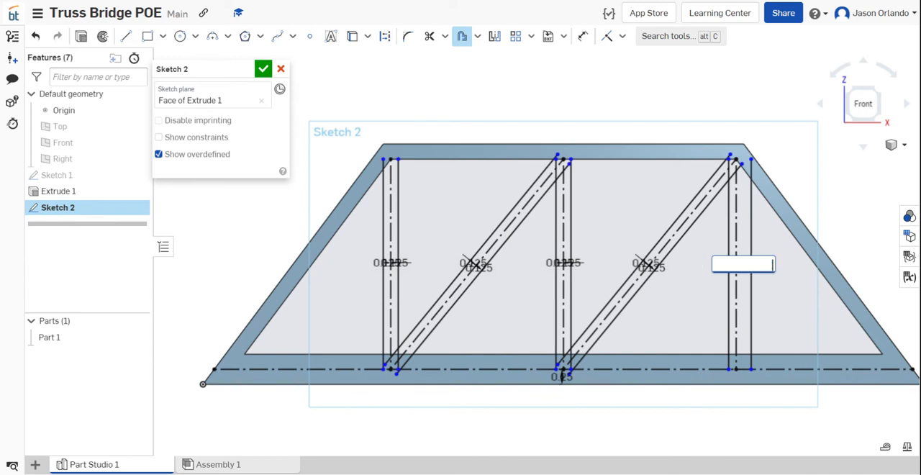
{"action": "type", "text": ".125"}
{"action": "key", "text": "Return"}
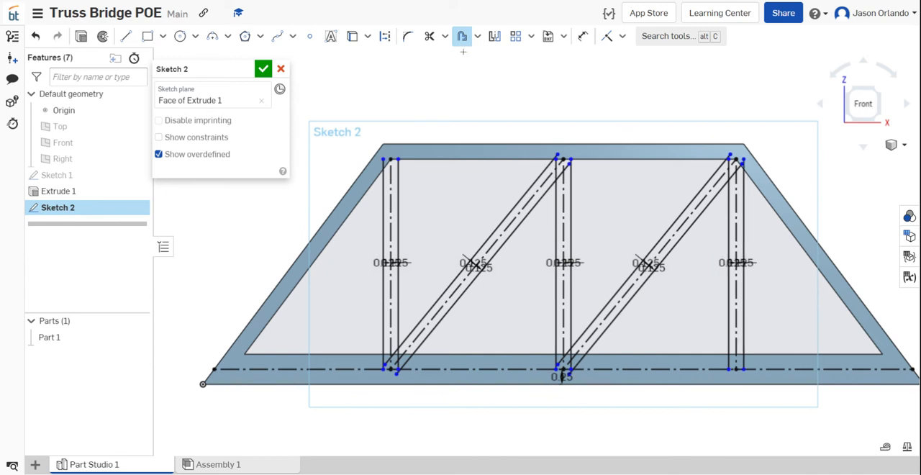
- Attach the upper ends of the left vertical member's two outlines to the frame's inner slanted edge and inner top edge
{"action": "scroll", "coordinate": [393, 173], "scroll_direction": "up", "scroll_amount": 5}
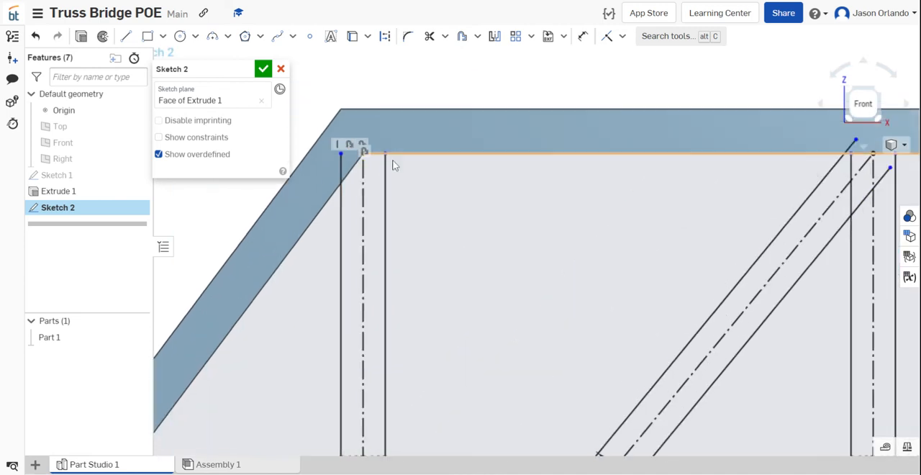
{"action": "mouse_move", "coordinate": [342, 155]}
{"action": "left_mouse_down"}
{"action": "mouse_move", "coordinate": [350, 195]}
{"action": "mouse_move", "coordinate": [329, 262]}
{"action": "mouse_move", "coordinate": [341, 189]}
{"action": "left_mouse_up"}
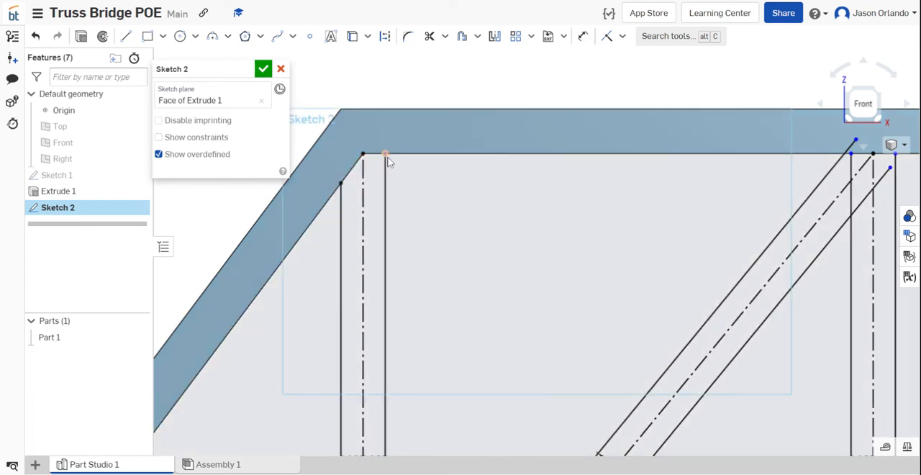
{"action": "mouse_move", "coordinate": [386, 155]}
{"action": "left_mouse_down"}
{"action": "mouse_move", "coordinate": [378, 250]}
{"action": "mouse_move", "coordinate": [385, 154]}
{"action": "left_mouse_up"}
{"action": "scroll", "coordinate": [386, 159], "scroll_direction": "down", "scroll_amount": 5}
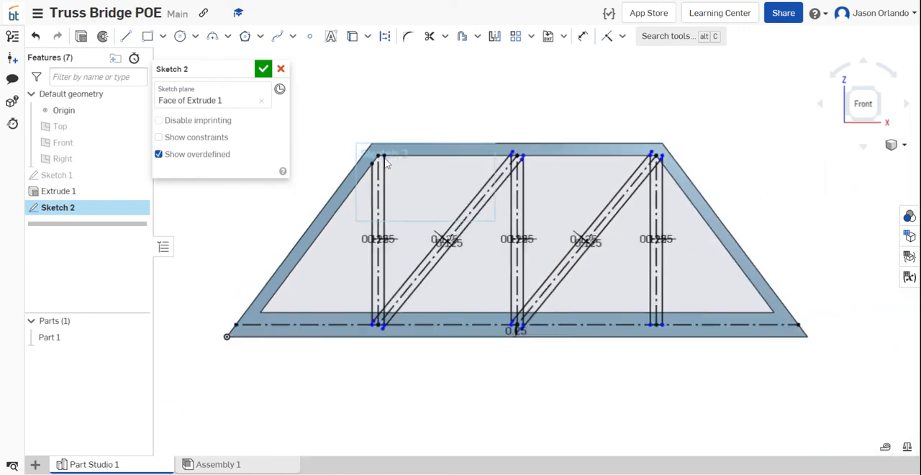
- Attach the lower end of the left vertical member's left outline to the frame's inner bottom edge
{"action": "scroll", "coordinate": [370, 268], "scroll_direction": "up", "scroll_amount": 6}
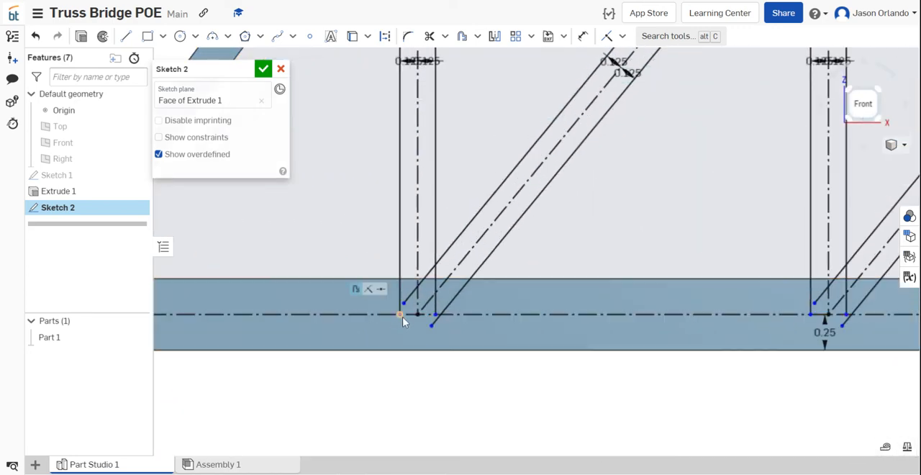
{"action": "mouse_move", "coordinate": [400, 322]}
{"action": "left_mouse_down"}
{"action": "mouse_move", "coordinate": [411, 210]}
{"action": "mouse_move", "coordinate": [401, 279]}
{"action": "left_mouse_up"}
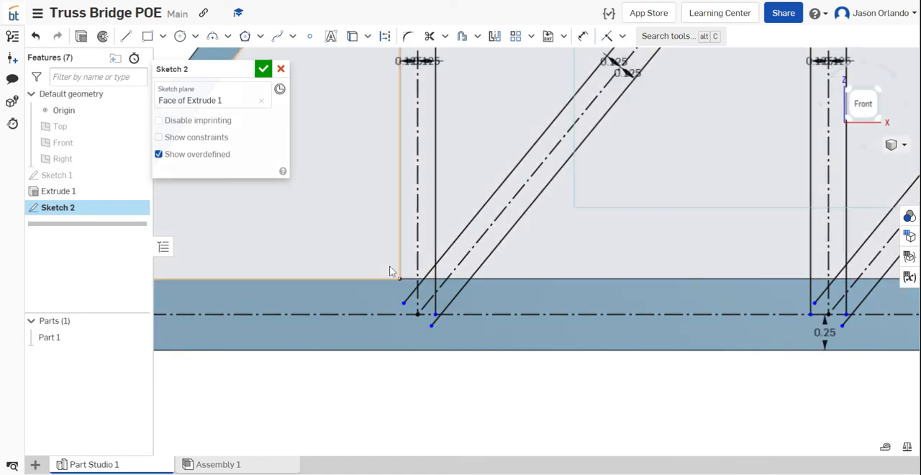
{"action": "scroll", "coordinate": [392, 266], "scroll_direction": "down", "scroll_amount": 2}
{"action": "left_click", "coordinate": [413, 361]}
{"action": "scroll", "coordinate": [413, 301], "scroll_direction": "up", "scroll_amount": 3}
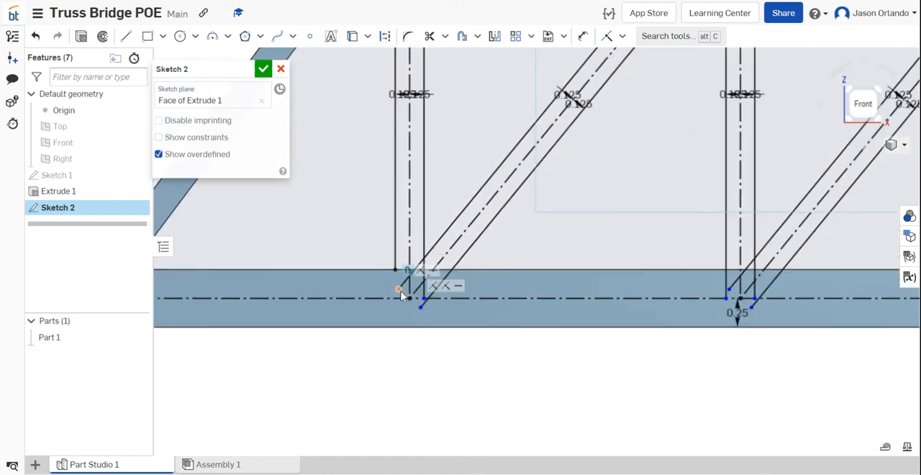
- Join the lower ends of the left vertical's right outline and the left diagonal's upper outline at their intersection
{"action": "mouse_move", "coordinate": [395, 290]}
{"action": "left_mouse_down"}
{"action": "mouse_move", "coordinate": [558, 117]}
{"action": "mouse_move", "coordinate": [446, 224]}
{"action": "mouse_move", "coordinate": [511, 135]}
{"action": "left_mouse_up"}
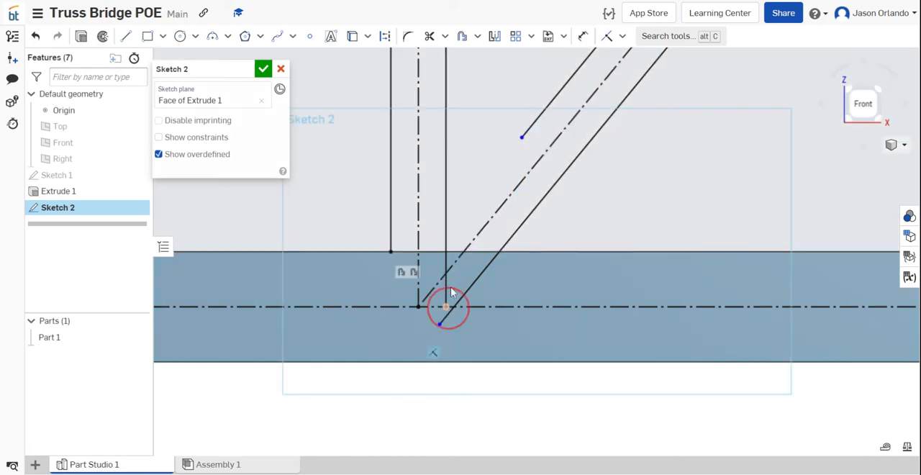
{"action": "left_click_drag", "start_coordinate": [452, 292], "coordinate": [461, 177]}
{"action": "left_click_drag", "start_coordinate": [520, 138], "coordinate": [472, 209]}
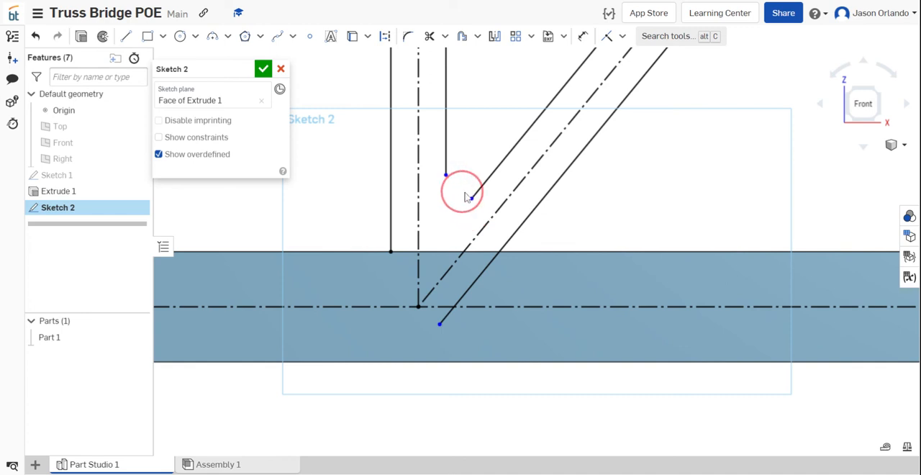
{"action": "left_click_drag", "start_coordinate": [473, 197], "coordinate": [451, 177]}
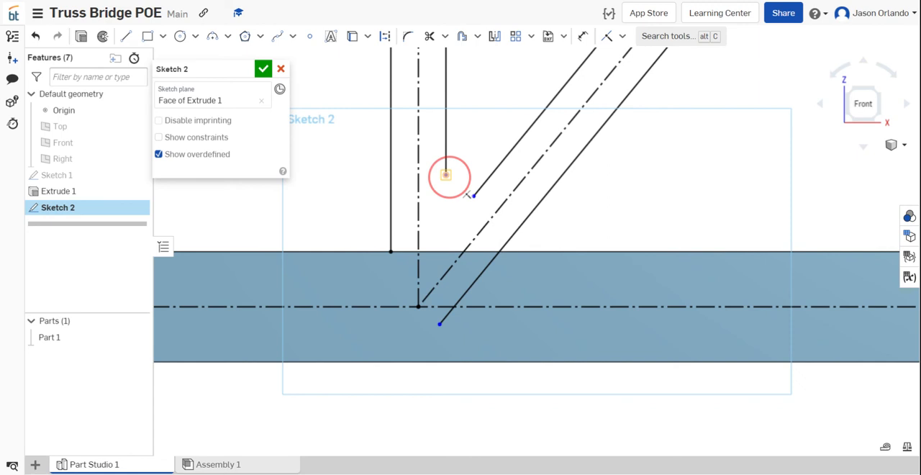
{"action": "key", "text": "i"}
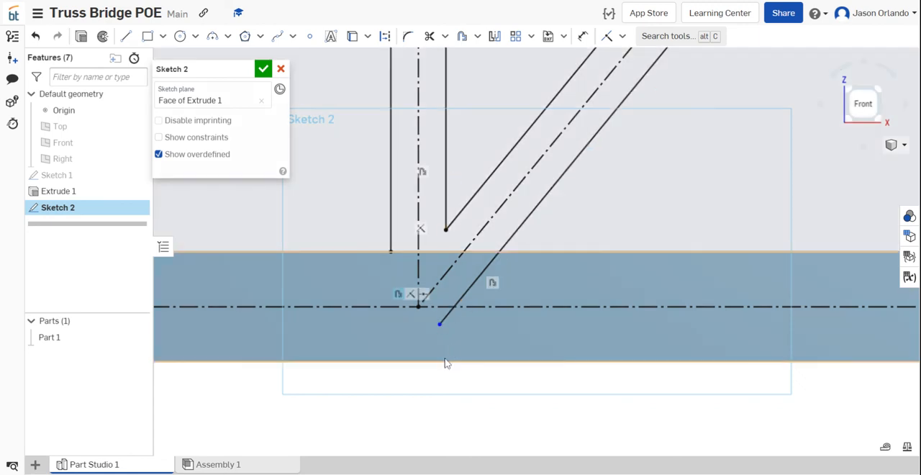
- Attach the lower end of the left diagonal's lower outline to the frame's inner bottom edge
{"action": "left_click", "coordinate": [440, 325]}
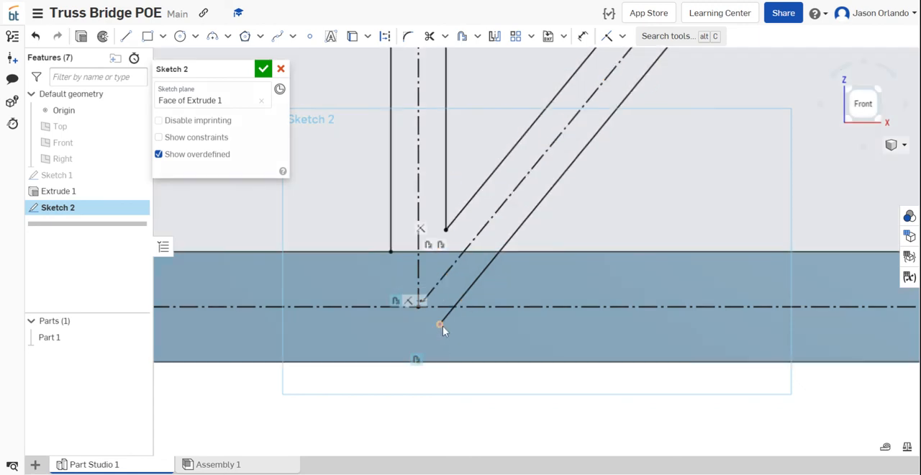
{"action": "mouse_move", "coordinate": [440, 326]}
{"action": "left_mouse_down"}
{"action": "mouse_move", "coordinate": [521, 232]}
{"action": "mouse_move", "coordinate": [503, 255]}
{"action": "left_mouse_up"}
{"action": "scroll", "coordinate": [503, 255], "scroll_direction": "down", "scroll_amount": 8}
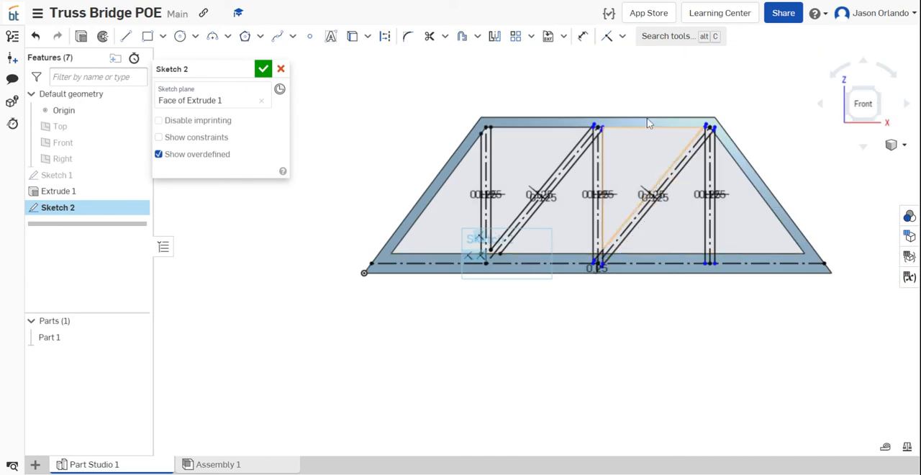
- Join the upper ends of the middle vertical's left outline and the left diagonal's lower outline at their intersection
{"action": "scroll", "coordinate": [643, 121], "scroll_direction": "up", "scroll_amount": 4}
{"action": "scroll", "coordinate": [622, 152], "scroll_direction": "up", "scroll_amount": 4}
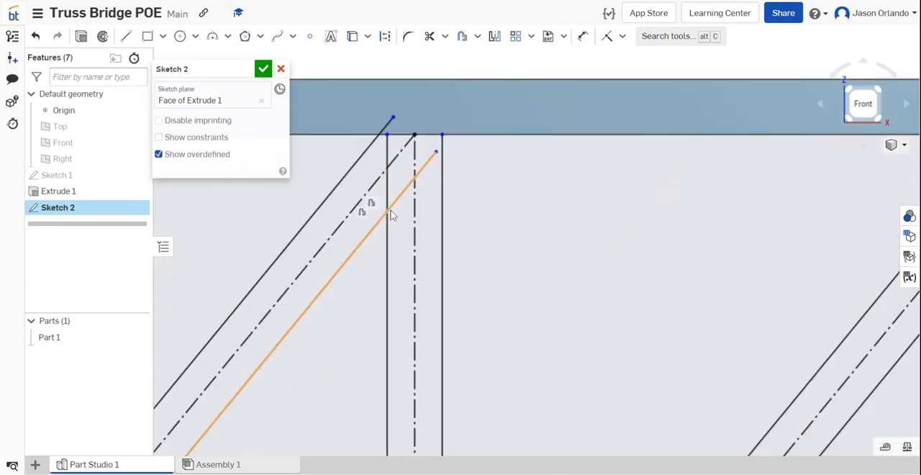
{"action": "left_click", "coordinate": [387, 155]}
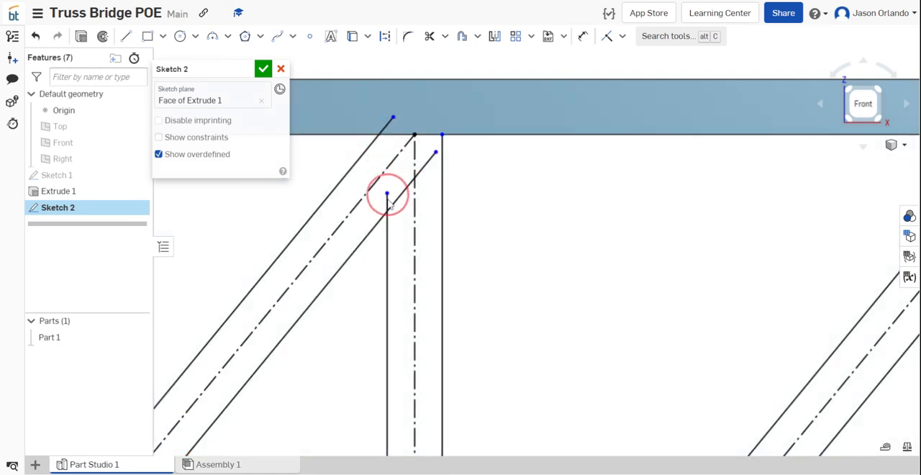
{"action": "key", "text": "ctrl+z"}
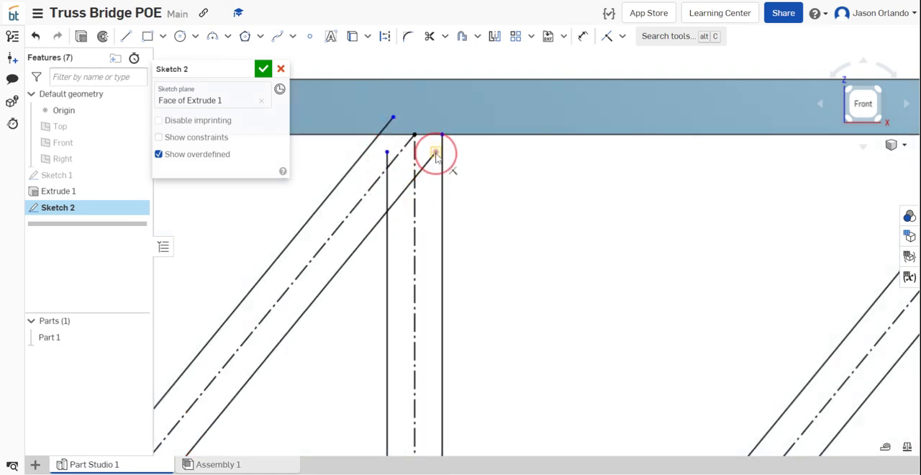
{"action": "left_click", "coordinate": [435, 154]}
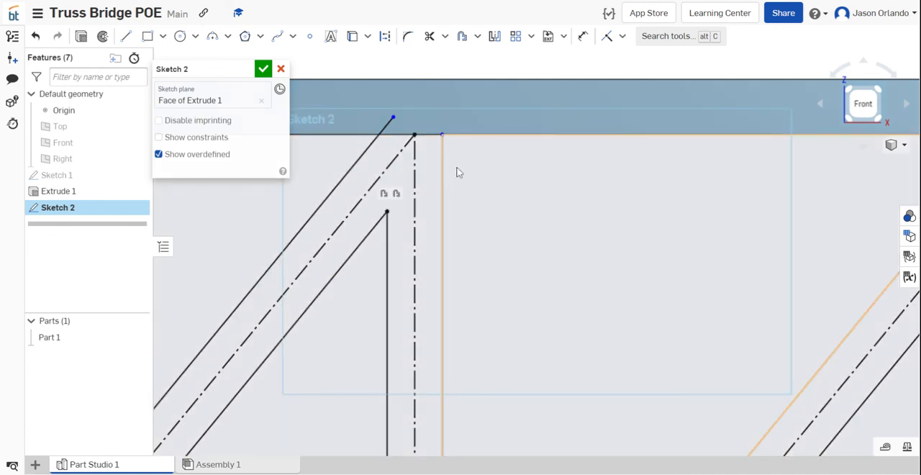
- Attach the upper ends of the middle vertical's right outline and the left diagonal's upper outline to the frame's inner top edge
{"action": "mouse_move", "coordinate": [443, 139]}
{"action": "left_mouse_down"}
{"action": "mouse_move", "coordinate": [444, 184]}
{"action": "mouse_move", "coordinate": [446, 137]}
{"action": "left_mouse_up"}
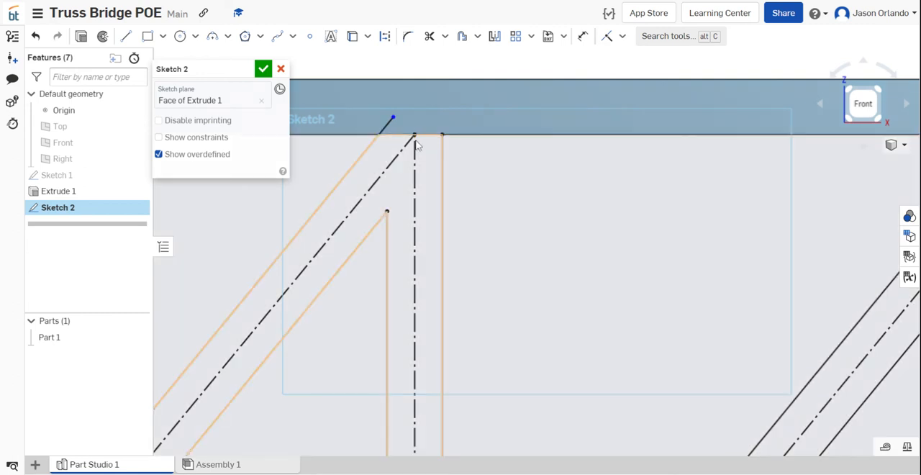
{"action": "left_click_drag", "start_coordinate": [394, 120], "coordinate": [380, 138]}
{"action": "scroll", "coordinate": [380, 137], "scroll_direction": "down", "scroll_amount": 6}
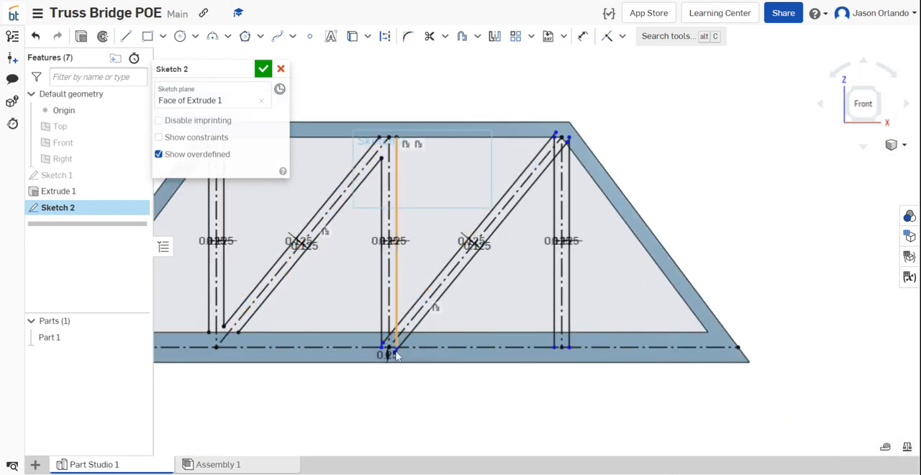
- Attach the lower end of the middle vertical's left outline to the frame's inner bottom edge
{"action": "scroll", "coordinate": [393, 349], "scroll_direction": "up", "scroll_amount": 5}
{"action": "scroll", "coordinate": [358, 364], "scroll_direction": "up", "scroll_amount": 2}
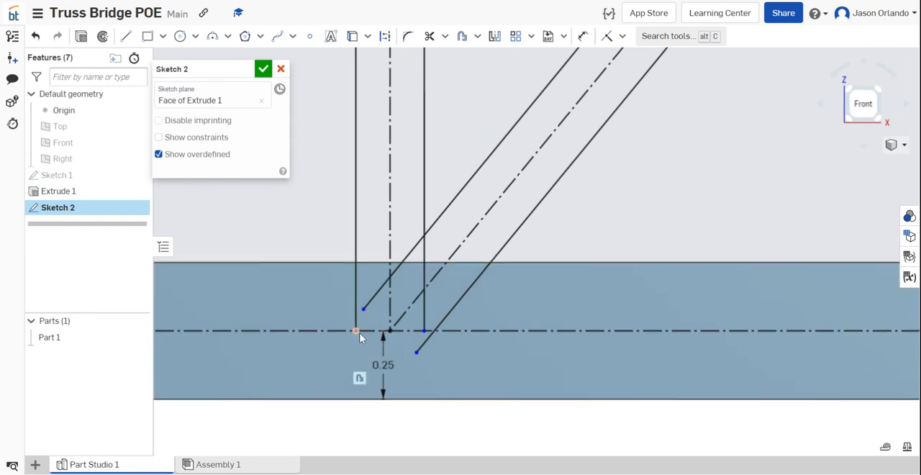
{"action": "left_click_drag", "start_coordinate": [360, 330], "coordinate": [362, 265]}
- Join the middle vertical's right outline to the right diagonal's upper outline and attach the diagonal's lower outline to the inner bottom edge
{"action": "left_click_drag", "start_coordinate": [365, 309], "coordinate": [426, 235]}
{"action": "left_click_drag", "start_coordinate": [423, 275], "coordinate": [427, 330]}
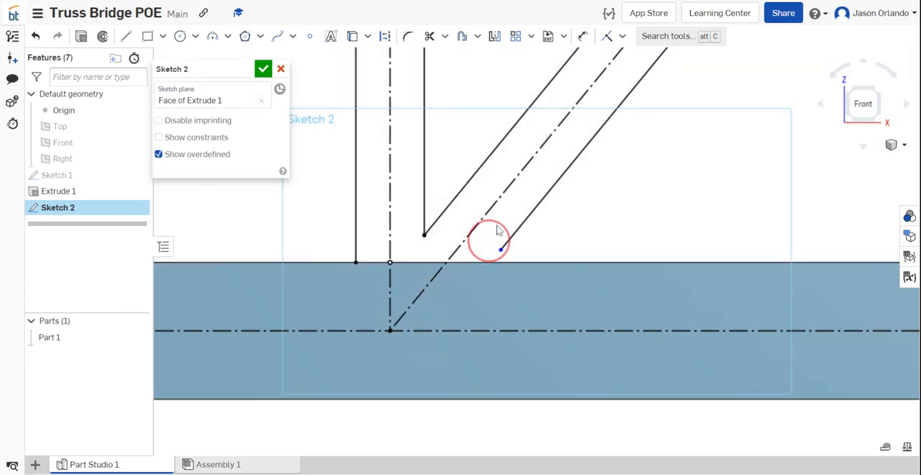
{"action": "left_click_drag", "start_coordinate": [489, 237], "coordinate": [497, 263]}
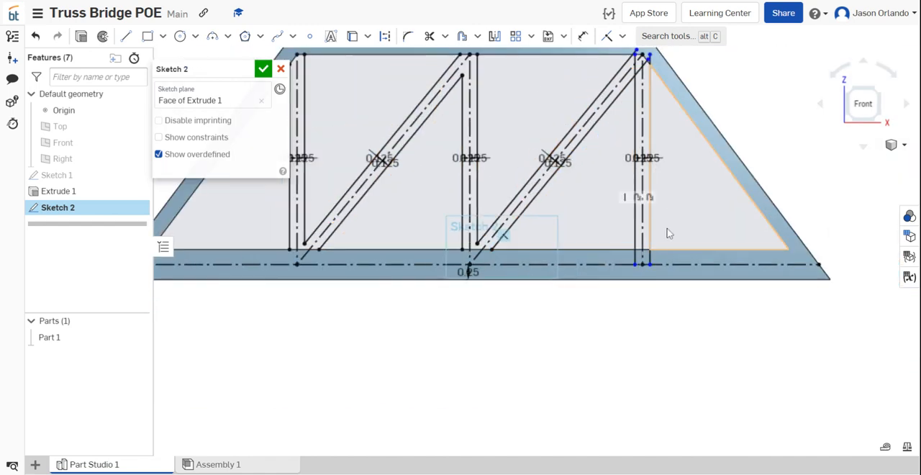
- Attach the lower ends of both right vertical outlines to the frame's inner bottom edge
{"action": "scroll", "coordinate": [666, 259], "scroll_direction": "up", "scroll_amount": 5}
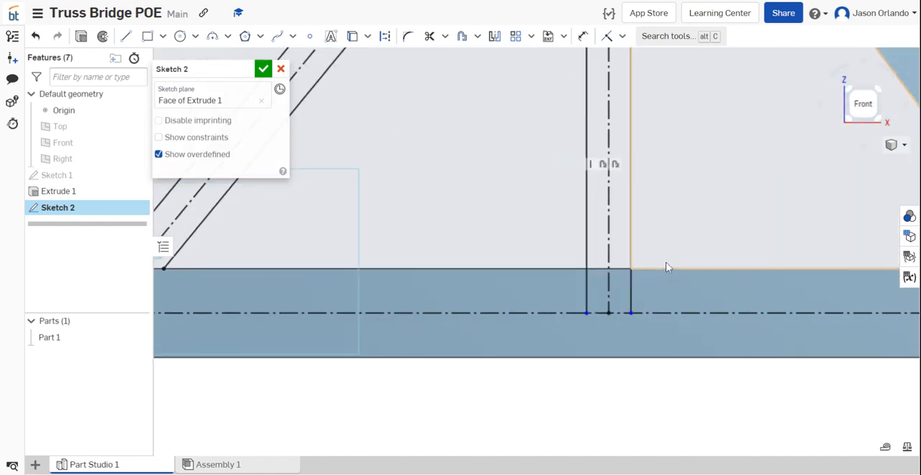
{"action": "left_click_drag", "start_coordinate": [547, 340], "coordinate": [547, 270]}
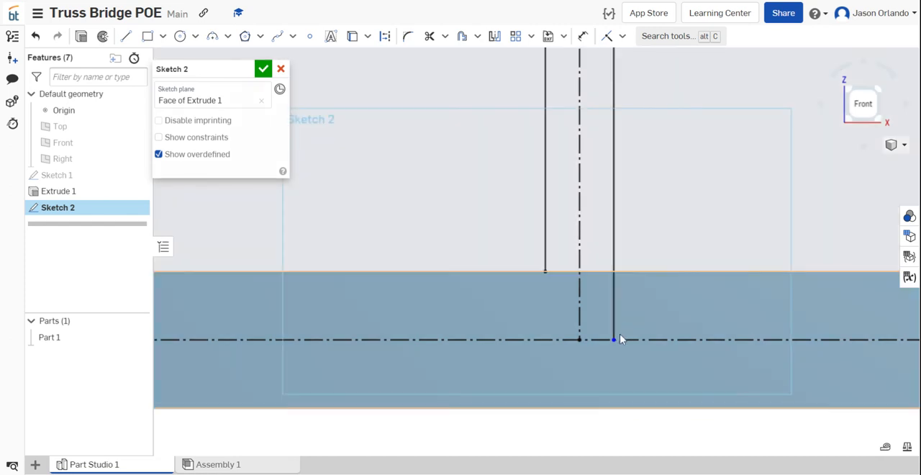
{"action": "left_click_drag", "start_coordinate": [614, 341], "coordinate": [617, 270]}
- Attach the right vertical's right outline to the inner slanted edge and join its left outline to the right diagonal's lower outline
{"action": "scroll", "coordinate": [617, 270], "scroll_direction": "down", "scroll_amount": 5}
{"action": "scroll", "coordinate": [622, 107], "scroll_direction": "up", "scroll_amount": 8}
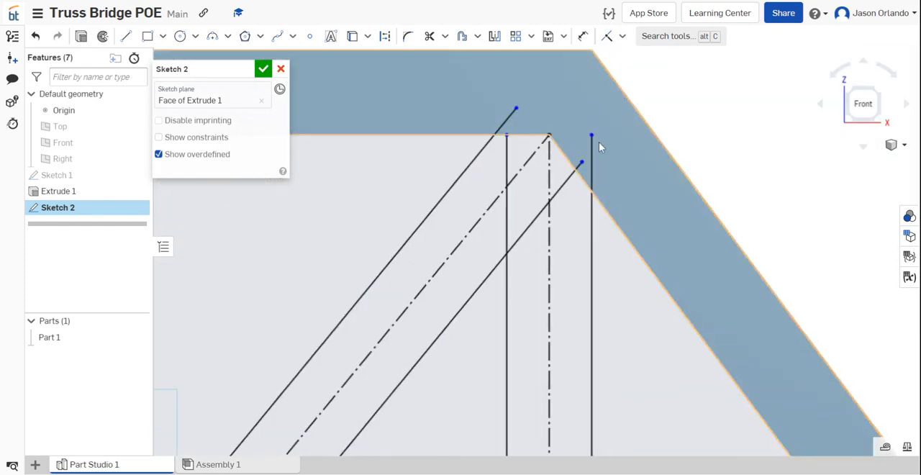
{"action": "mouse_move", "coordinate": [592, 135]}
{"action": "left_mouse_down"}
{"action": "mouse_move", "coordinate": [585, 234]}
{"action": "mouse_move", "coordinate": [597, 203]}
{"action": "mouse_move", "coordinate": [586, 206]}
{"action": "left_mouse_up"}
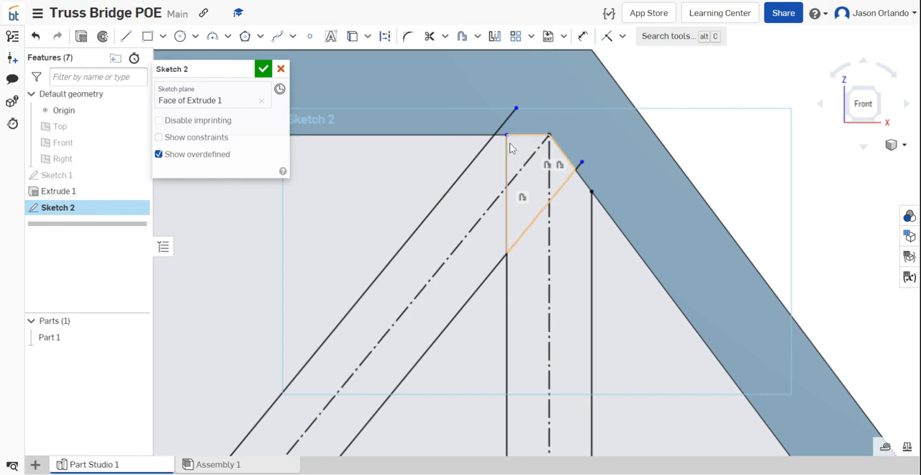
{"action": "left_click_drag", "start_coordinate": [507, 135], "coordinate": [505, 274]}
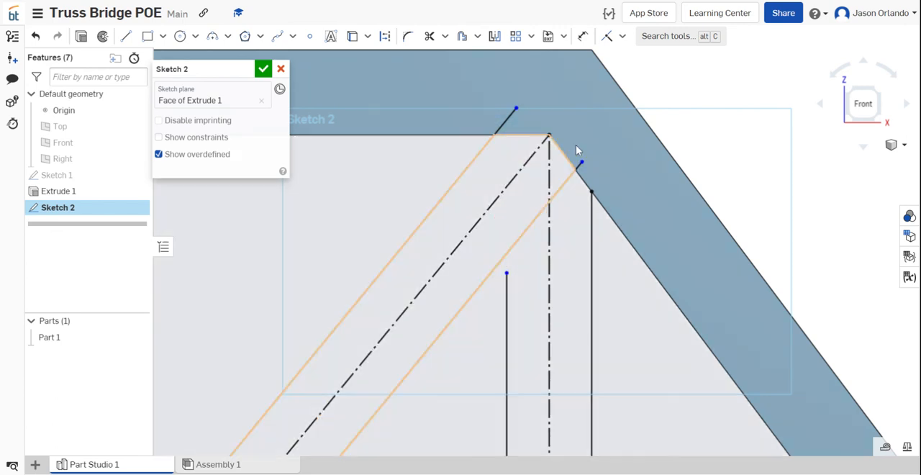
{"action": "left_click_drag", "start_coordinate": [581, 166], "coordinate": [507, 272]}
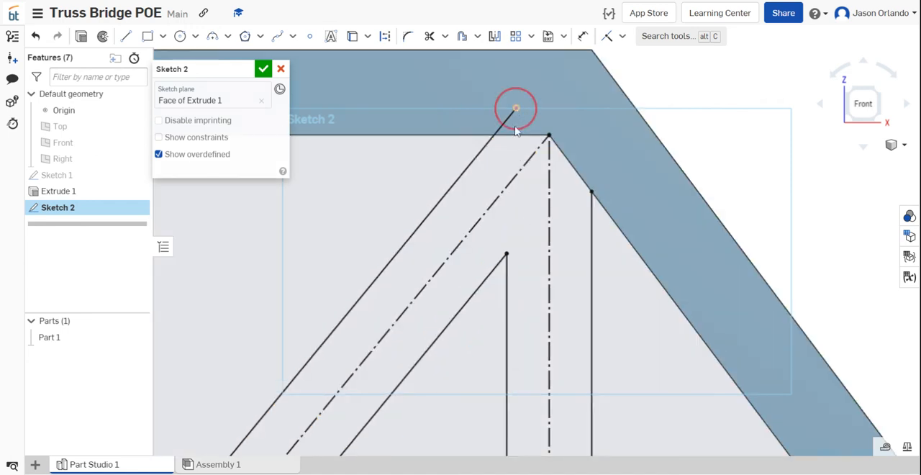
- Attach the upper end of the right diagonal's upper outline to the frame's inner top edge and finish the sketch
{"action": "left_click_drag", "start_coordinate": [516, 109], "coordinate": [500, 151]}
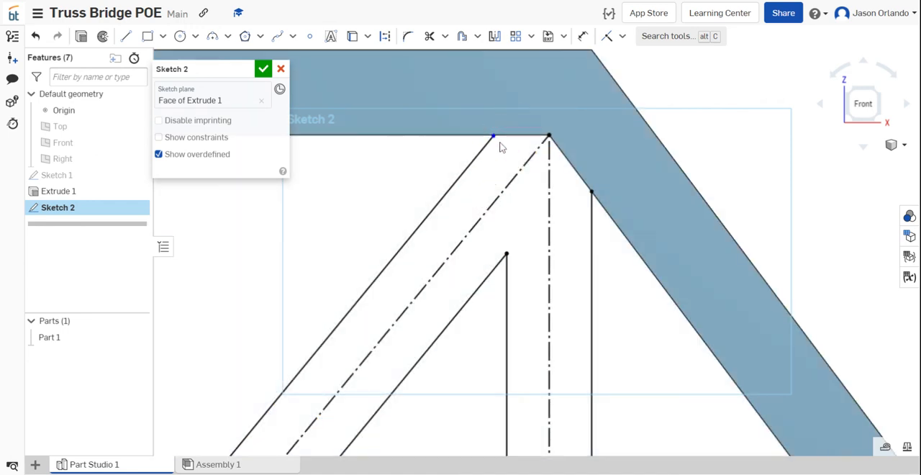
{"action": "scroll", "coordinate": [498, 141], "scroll_direction": "up", "scroll_amount": 3}
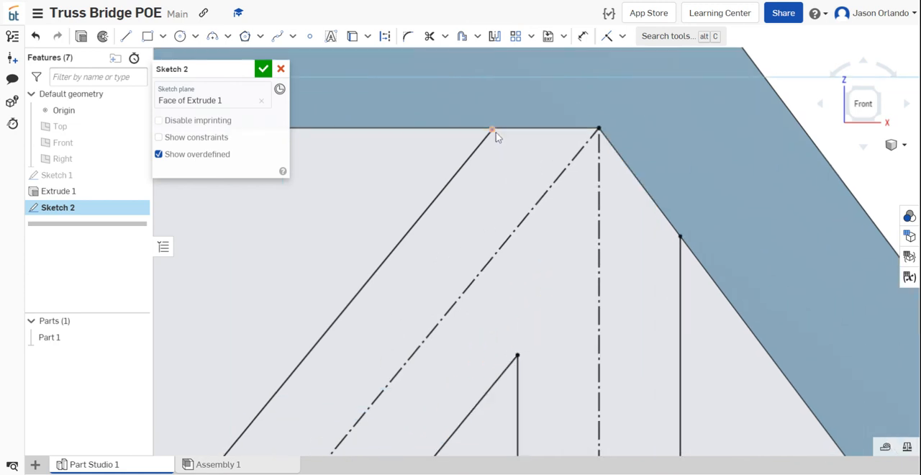
{"action": "mouse_move", "coordinate": [495, 134]}
{"action": "left_mouse_down"}
{"action": "mouse_move", "coordinate": [491, 145]}
{"action": "mouse_move", "coordinate": [498, 137]}
{"action": "left_mouse_up"}
{"action": "scroll", "coordinate": [514, 138], "scroll_direction": "down", "scroll_amount": 4}
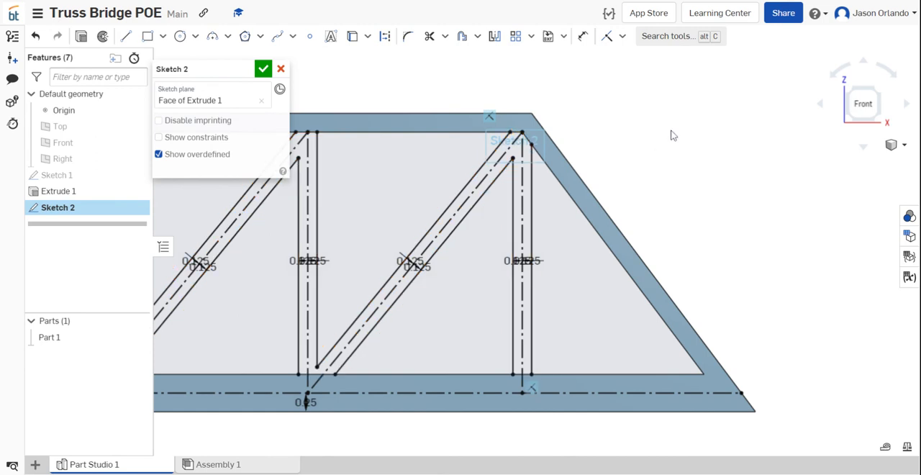
{"action": "scroll", "coordinate": [493, 123], "scroll_direction": "down", "scroll_amount": 4}
{"action": "left_click", "coordinate": [264, 69]}
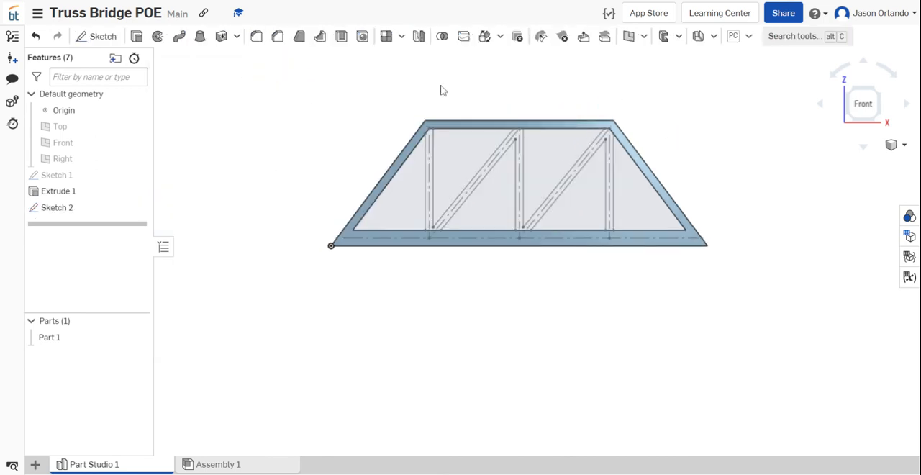
- Start a blind extrusion of the vertical and diagonal member region from Sketch 2 with a depth of 0.125 in
{"action": "left_click", "coordinate": [137, 37]}
{"action": "scroll", "coordinate": [359, 159], "scroll_direction": "up", "scroll_amount": 5}
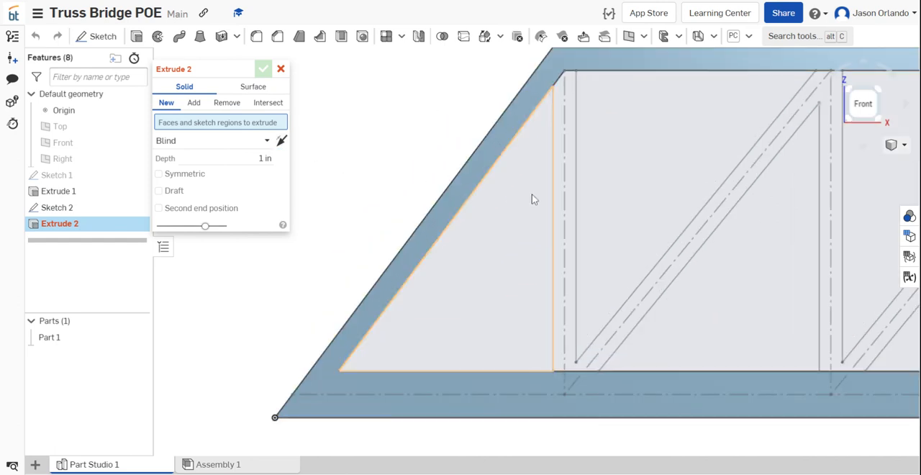
{"action": "left_click", "coordinate": [568, 200]}
{"action": "scroll", "coordinate": [568, 201], "scroll_direction": "down", "scroll_amount": 5}
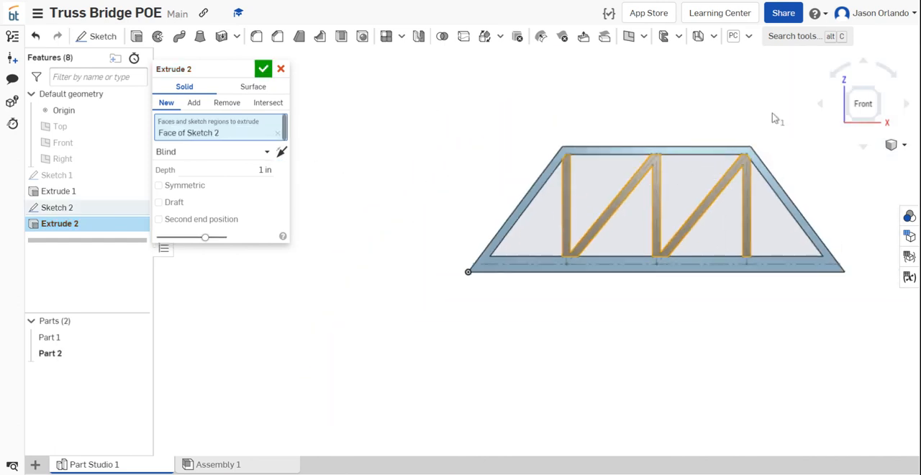
{"action": "right_click_drag", "start_coordinate": [598, 116], "coordinate": [356, 147]}
{"action": "left_click", "coordinate": [240, 170]}
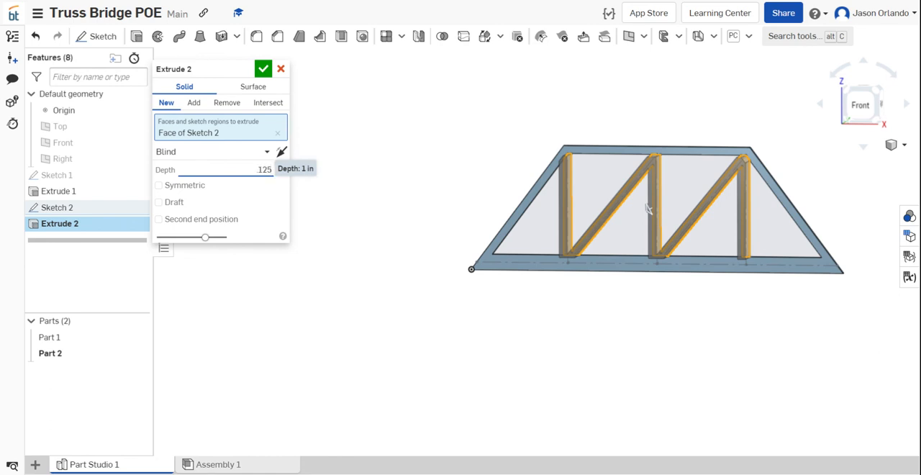
{"action": "left_click", "coordinate": [230, 152]}
{"action": "right_click", "coordinate": [558, 77]}
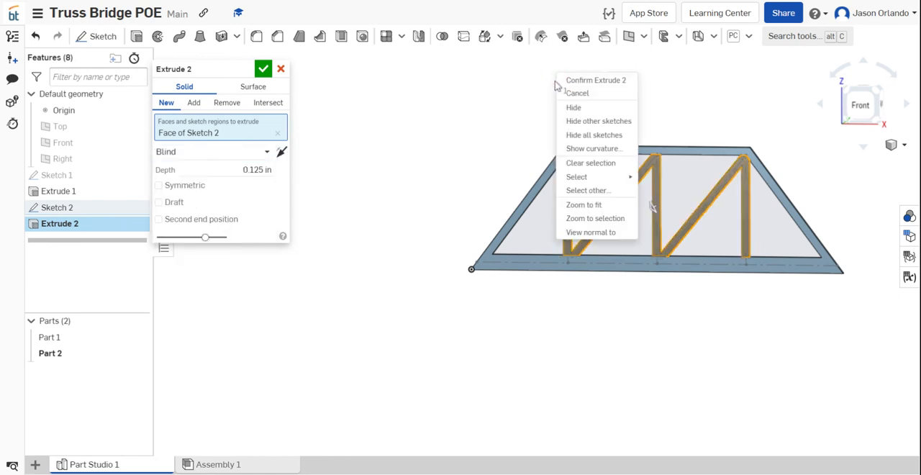
{"action": "left_click", "coordinate": [515, 105]}
- Reverse the extrusion direction into the frame's thickness and add the members to Part 1
{"action": "right_click_drag", "start_coordinate": [566, 102], "coordinate": [543, 123]}
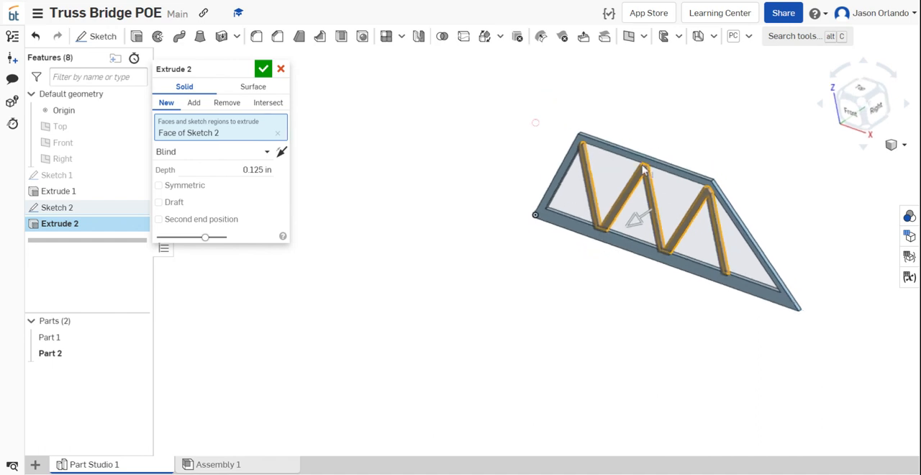
{"action": "scroll", "coordinate": [650, 165], "scroll_direction": "up", "scroll_amount": 10}
{"action": "scroll", "coordinate": [617, 238], "scroll_direction": "down", "scroll_amount": 5}
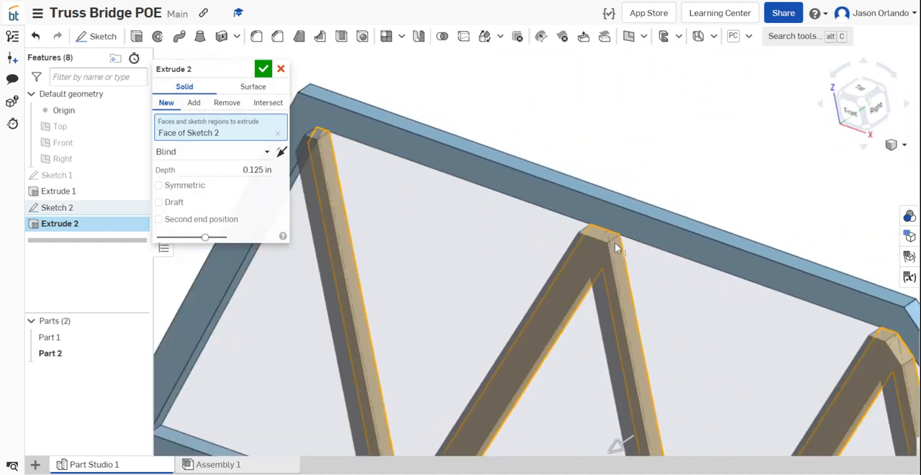
{"action": "left_click", "coordinate": [281, 153]}
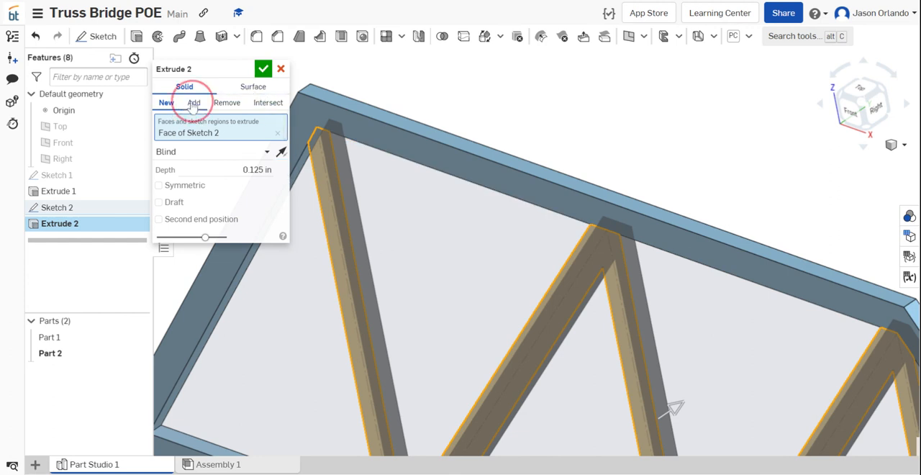
{"action": "left_click", "coordinate": [193, 103]}
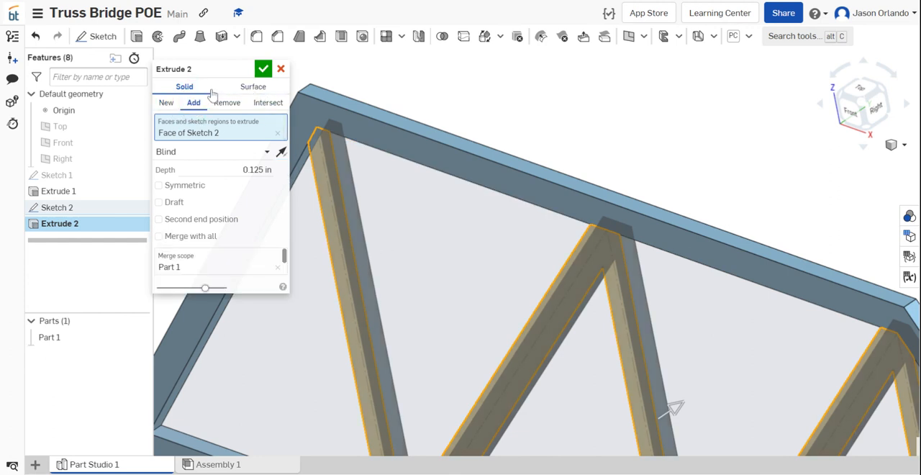
{"action": "left_click", "coordinate": [262, 70]}
- Examine the merged truss side frame from several angles, toggling the visibility of Part 1 off and on
{"action": "scroll", "coordinate": [329, 282], "scroll_direction": "down", "scroll_amount": 5}
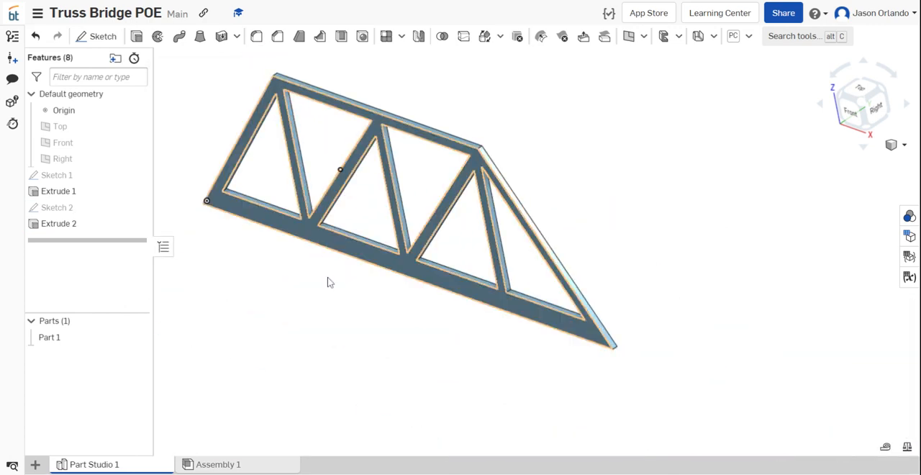
{"action": "scroll", "coordinate": [337, 295], "scroll_direction": "up", "scroll_amount": 5}
{"action": "right_click_drag", "start_coordinate": [334, 294], "coordinate": [383, 297]}
{"action": "scroll", "coordinate": [371, 280], "scroll_direction": "down", "scroll_amount": 5}
{"action": "scroll", "coordinate": [383, 301], "scroll_direction": "up", "scroll_amount": 5}
{"action": "scroll", "coordinate": [382, 300], "scroll_direction": "down", "scroll_amount": 6}
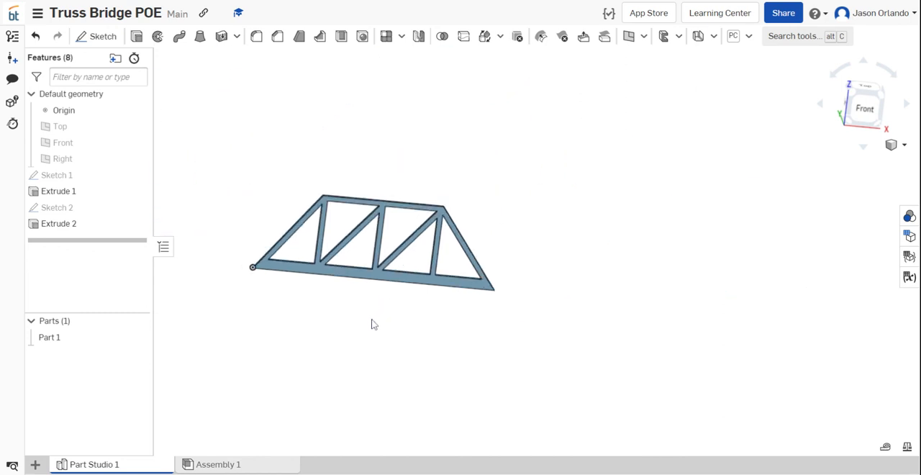
{"action": "scroll", "coordinate": [372, 323], "scroll_direction": "up", "scroll_amount": 3}
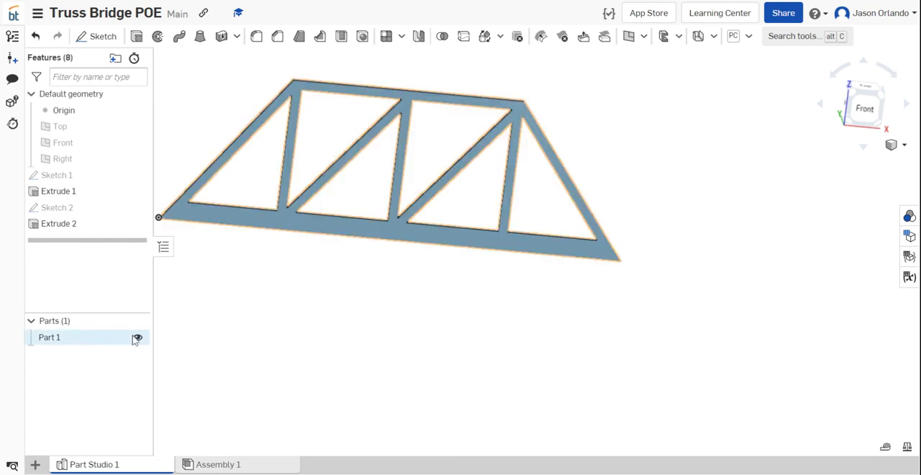
{"action": "left_click", "coordinate": [139, 339]}
{"action": "left_click", "coordinate": [139, 340]}
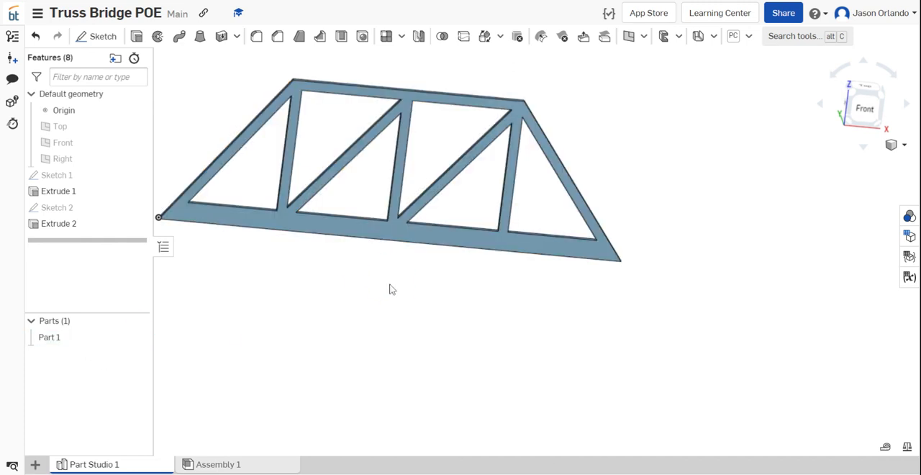
{"action": "middle_click_drag", "start_coordinate": [391, 288], "coordinate": [447, 296]}
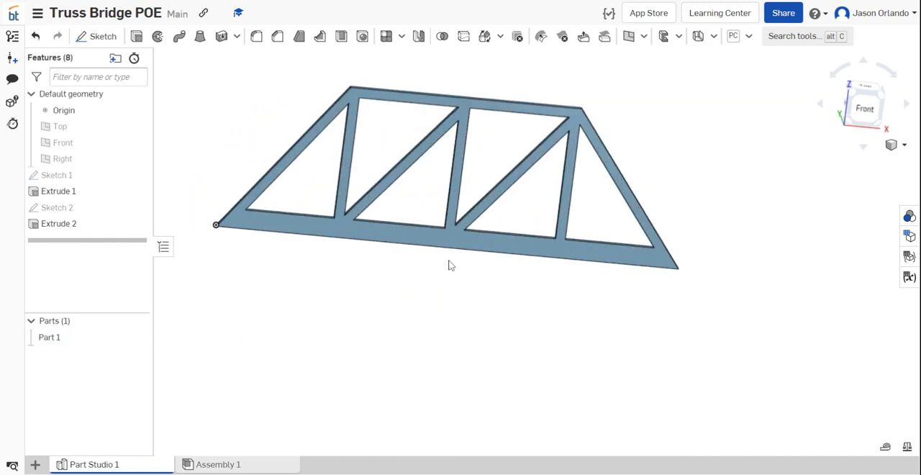